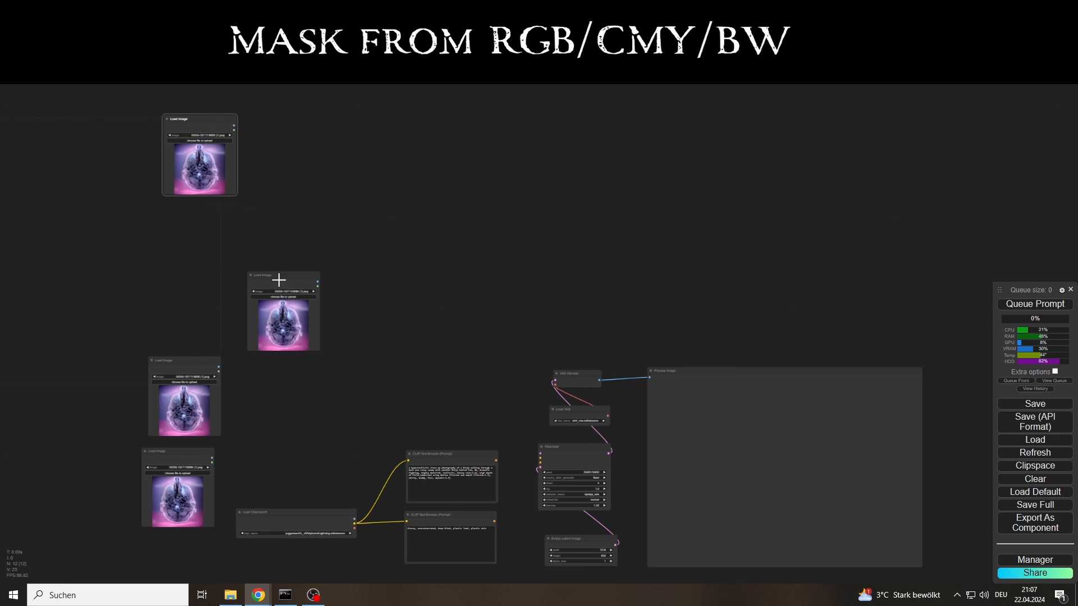
Arrange the Load Image nodes in a vertical column beneath the topmost one.
drag(280, 276, 196, 206)
drag(191, 360, 209, 306)
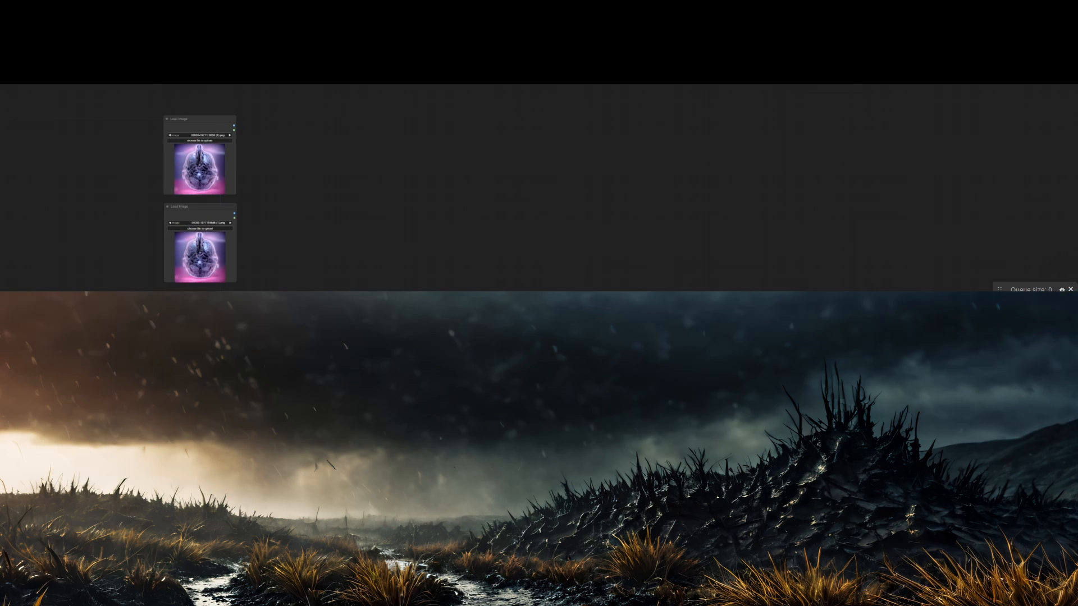
drag(329, 135, 306, 163)
Add a Prep Image For ClipVision node beside each of the two upper Load Image nodes, fed by that node's image.
scroll(300, 176, up, 2)
scroll(300, 177, up, 3)
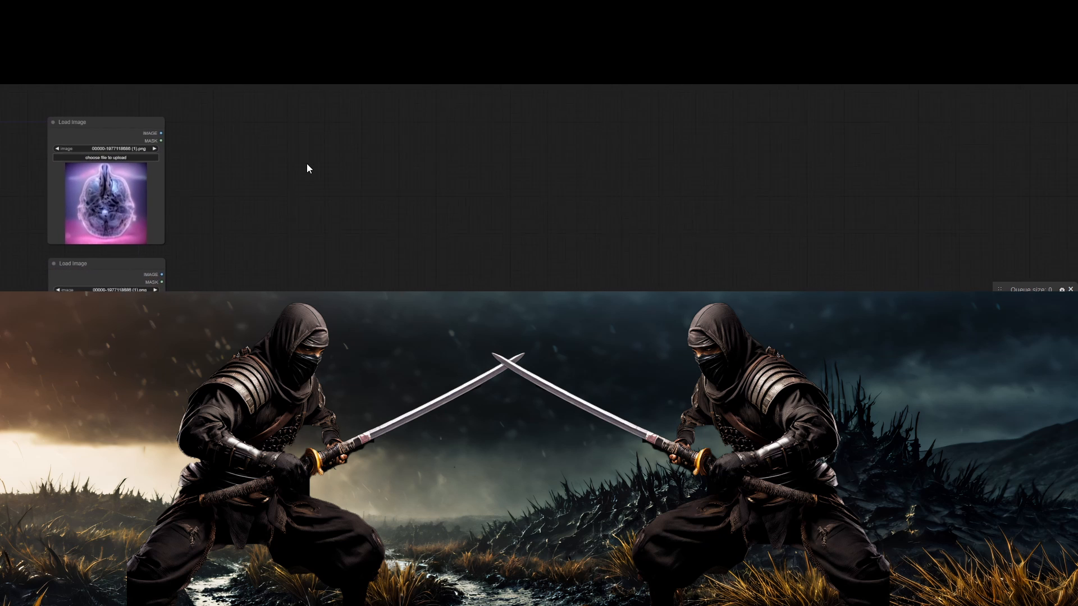
double_click(281, 128)
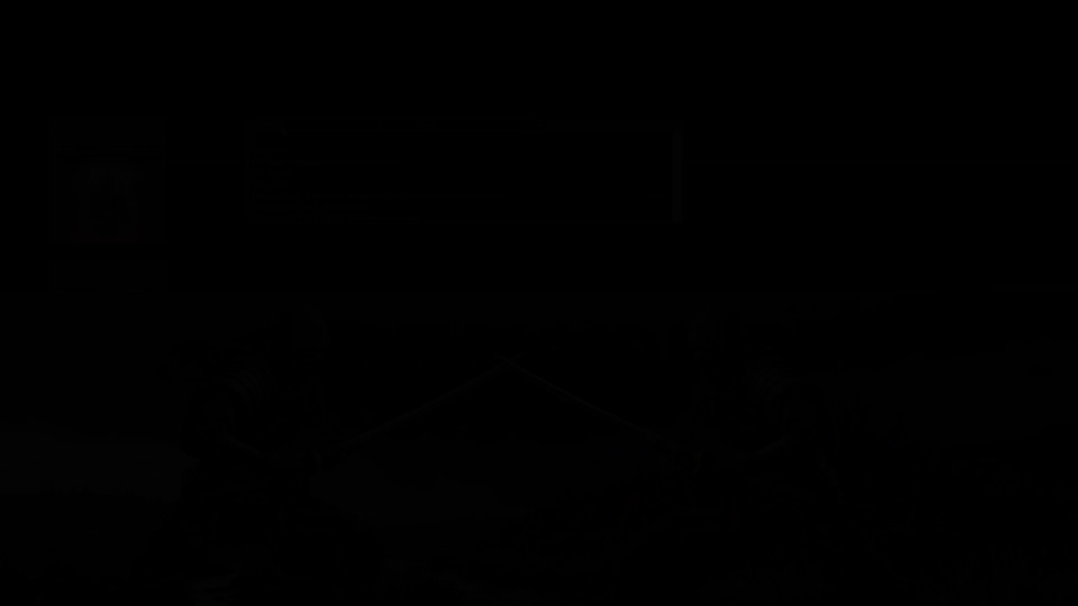
text(prep)
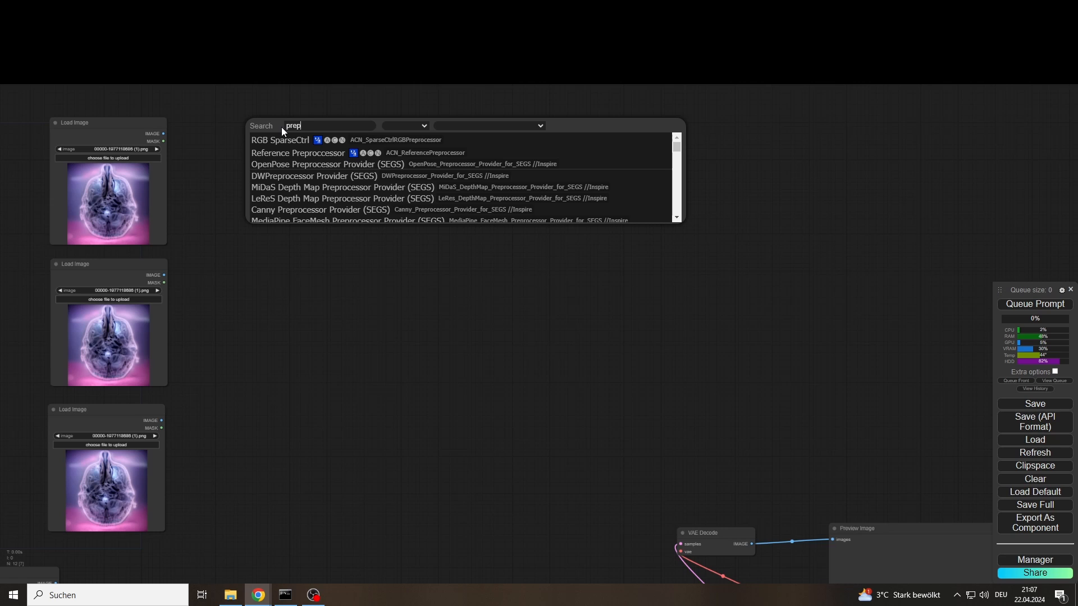
key(BackSpace)
key(BackSpace)
key(BackSpace)
key(BackSpace)
text(clipv)
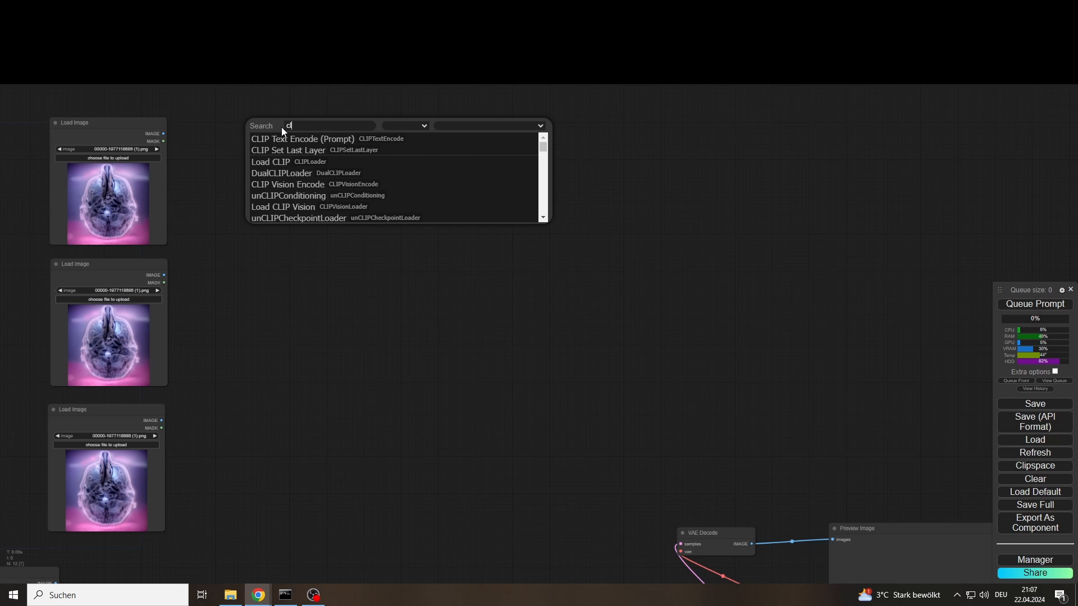
key(Down)
key(Down)
key(Down)
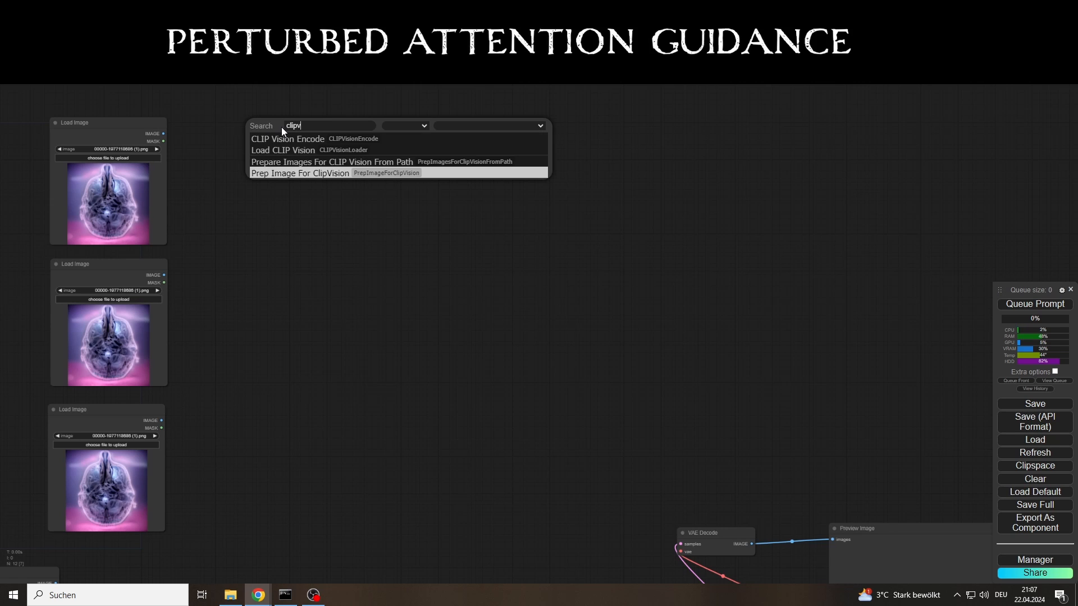
key(Return)
drag(355, 126, 256, 134)
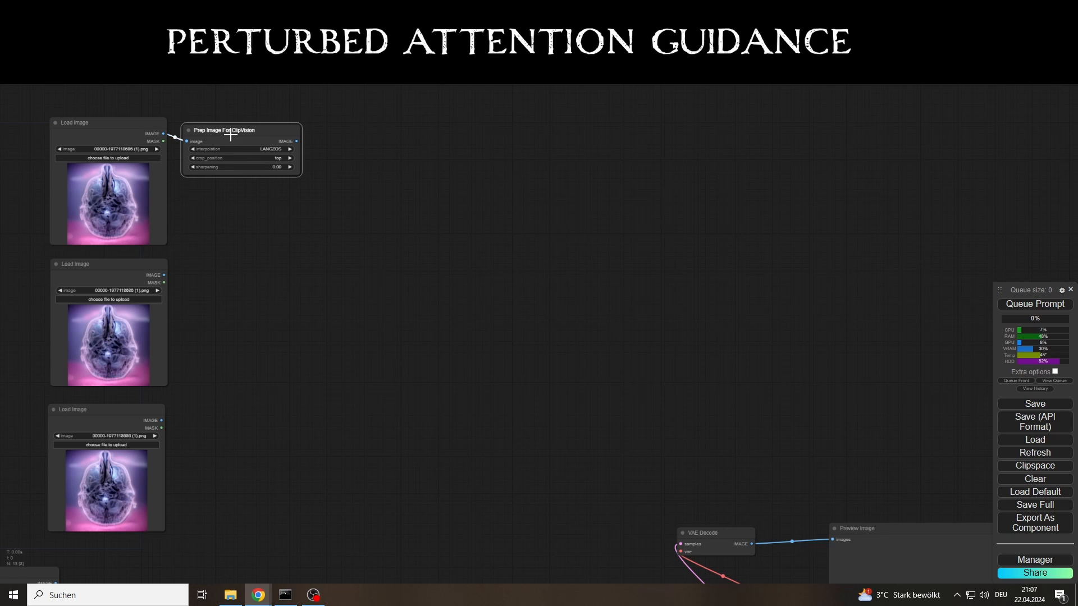
drag(248, 133, 248, 276)
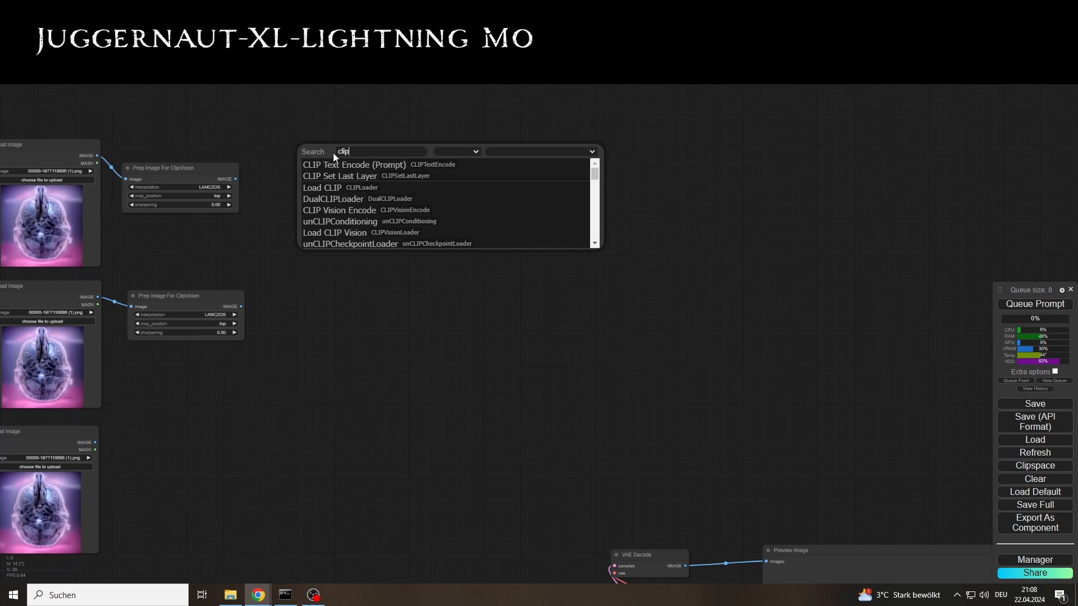
Add a CLIP Text Encode (Prompt) node to the right of the ClipVision nodes and shrink it.
text(te)
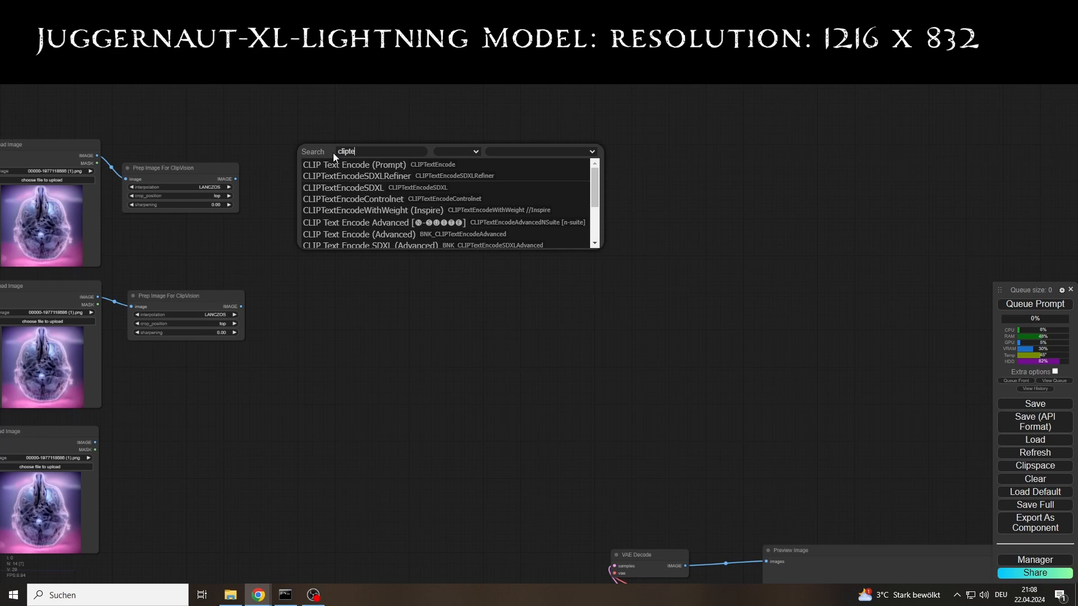
key(Return)
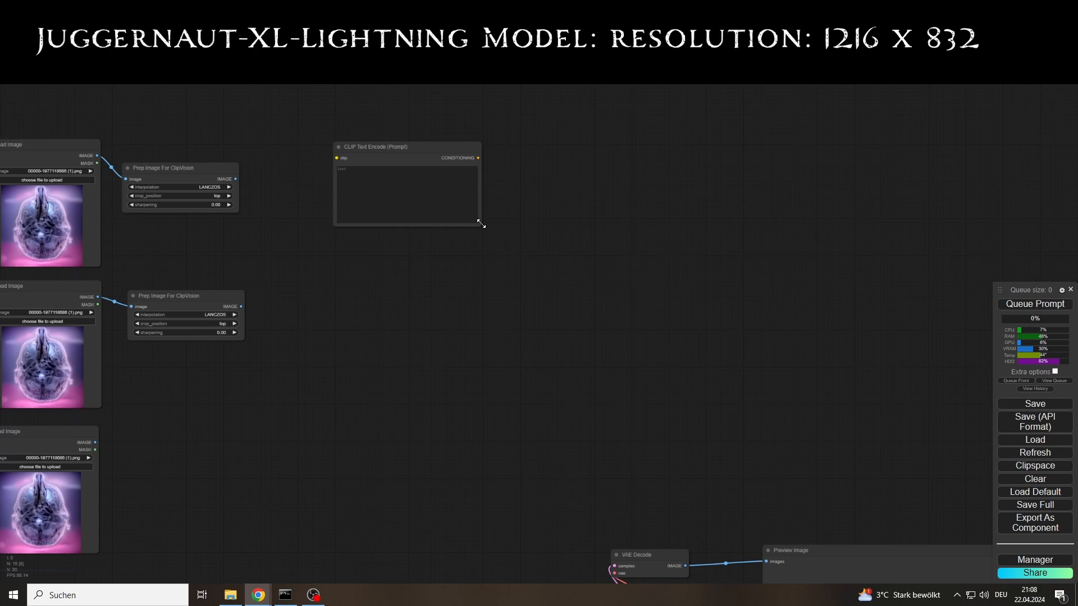
drag(481, 224, 402, 212)
Duplicate the small CLIP Text Encode node into a vertical stack of four.
mouse_move(373, 150)
mouse_down()
mouse_move(342, 147)
mouse_move(351, 257)
mouse_up()
ctrl+drag(279, 116, 412, 361)
click(333, 383)
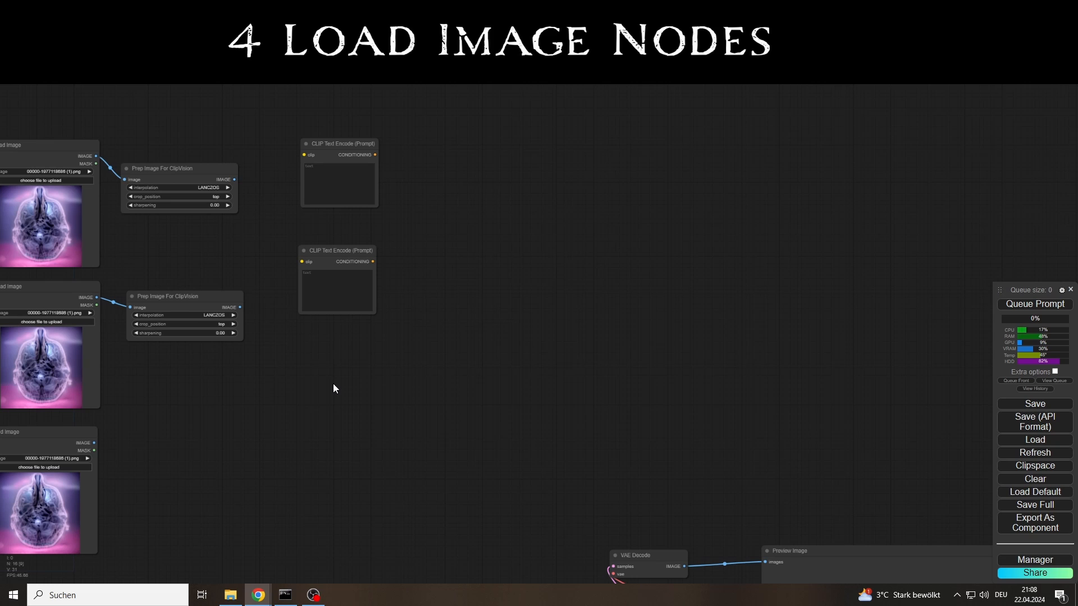
key(ctrl+v)
drag(344, 377, 305, 347)
click(458, 175)
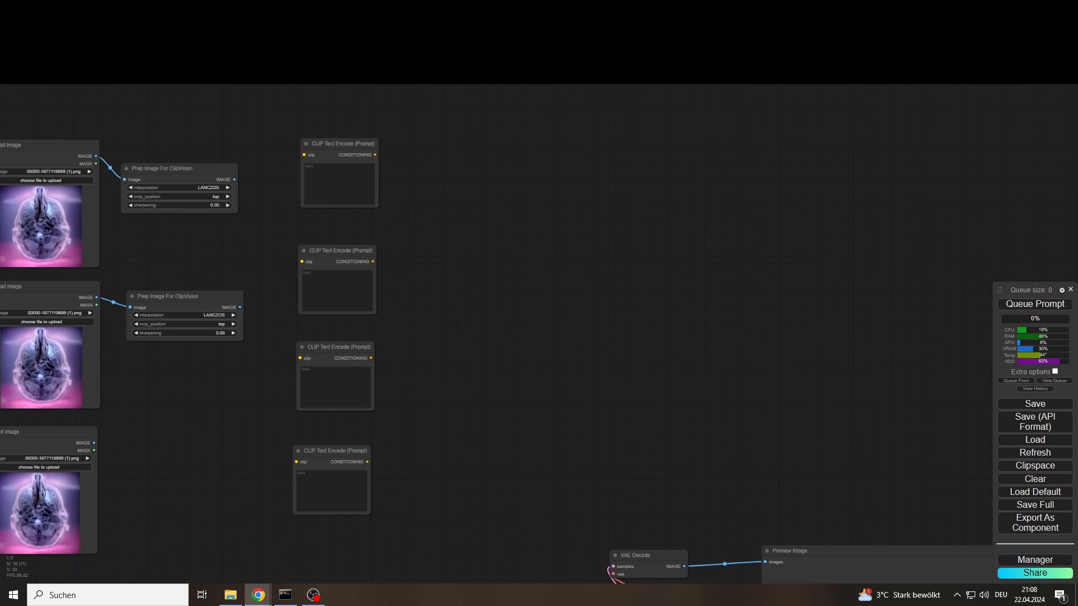
Add an IPAdapter Regional Conditioning node to the right of the first small CLIP Text Encode node.
double_click(465, 149)
text(ipadap)
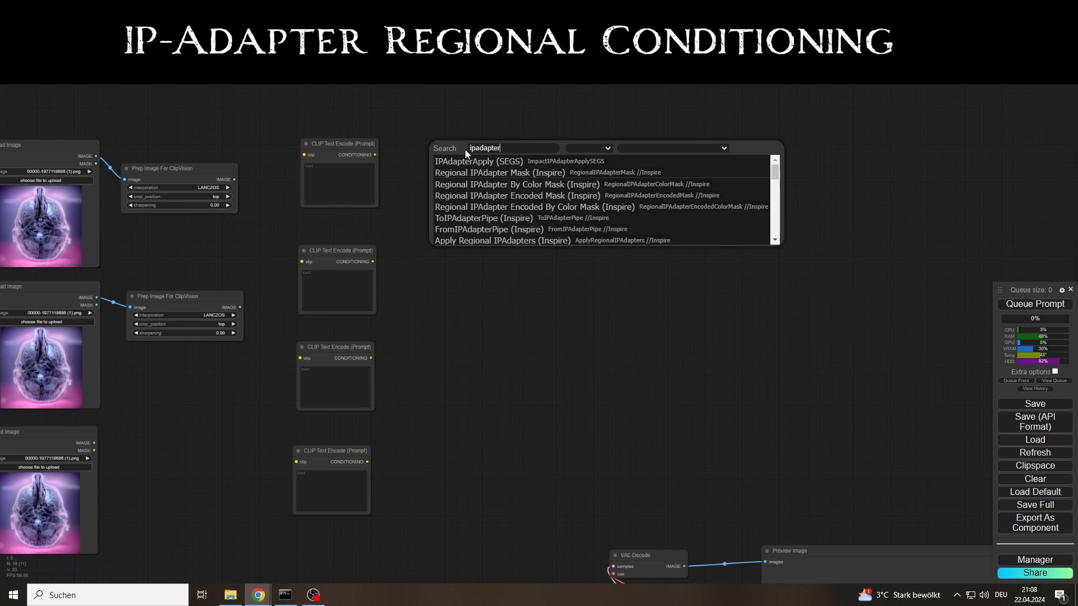
text(terre)
key(Down)
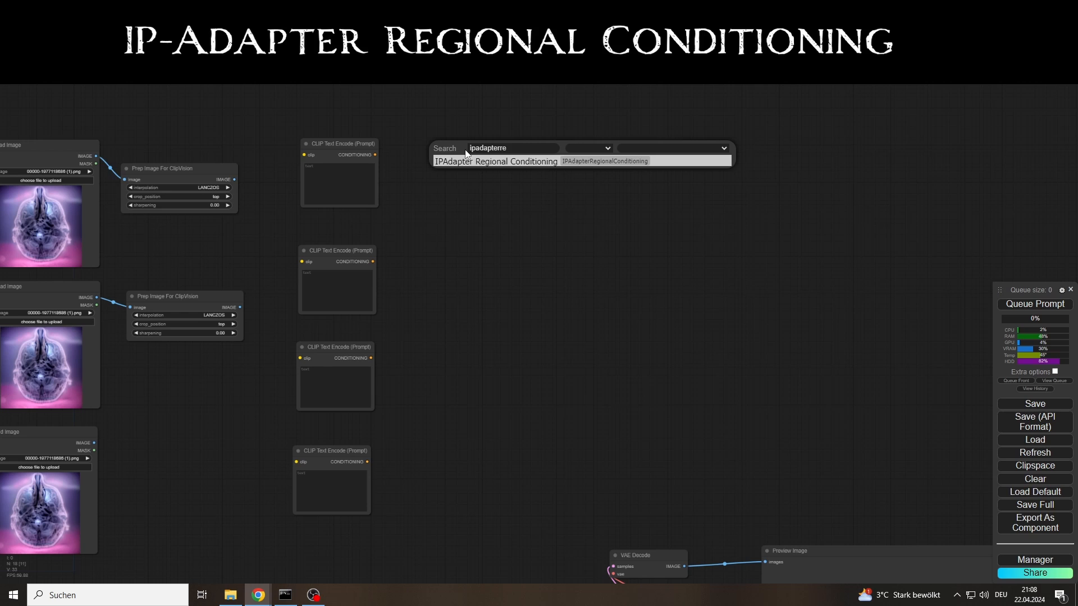
key(Return)
drag(511, 150, 508, 150)
Paste two copies of the IPAdapter Regional Conditioning node and stack them below the original.
click(474, 308)
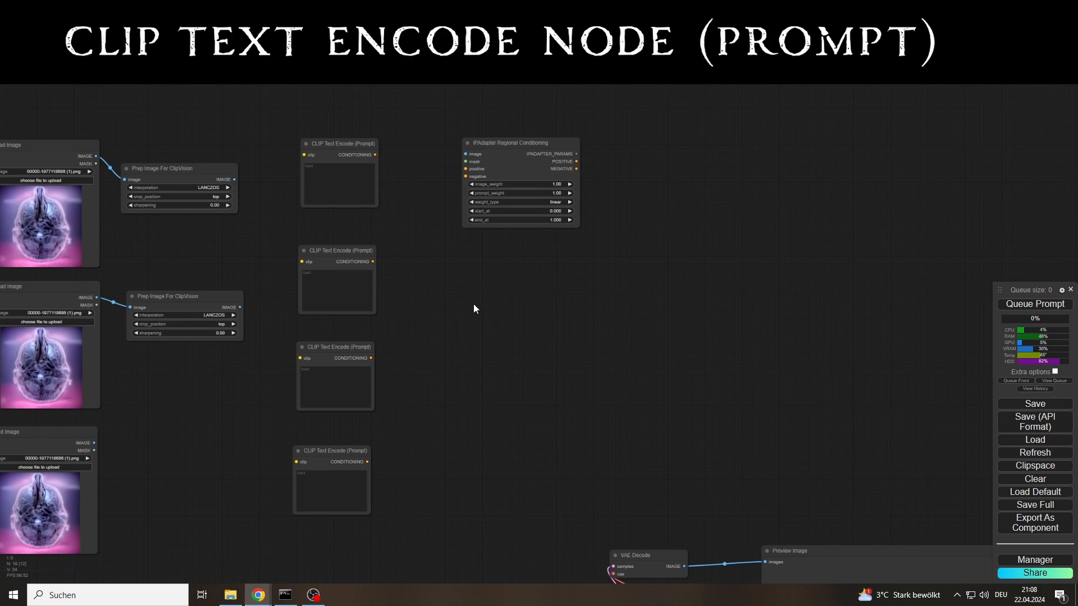
key(ctrl+v)
key(ctrl+v)
drag(557, 419, 517, 412)
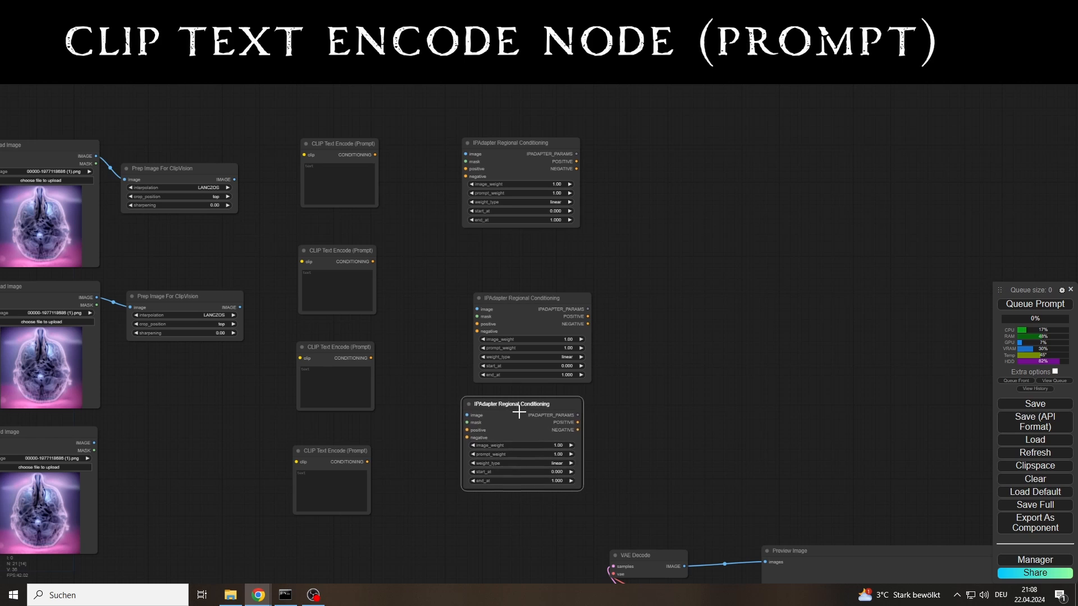
drag(536, 298, 529, 248)
drag(497, 395, 497, 361)
Connect the four text encoders' conditioning in pairs to the positive and negative inputs of the first two regional conditioning nodes.
drag(375, 155, 464, 167)
drag(372, 262, 466, 177)
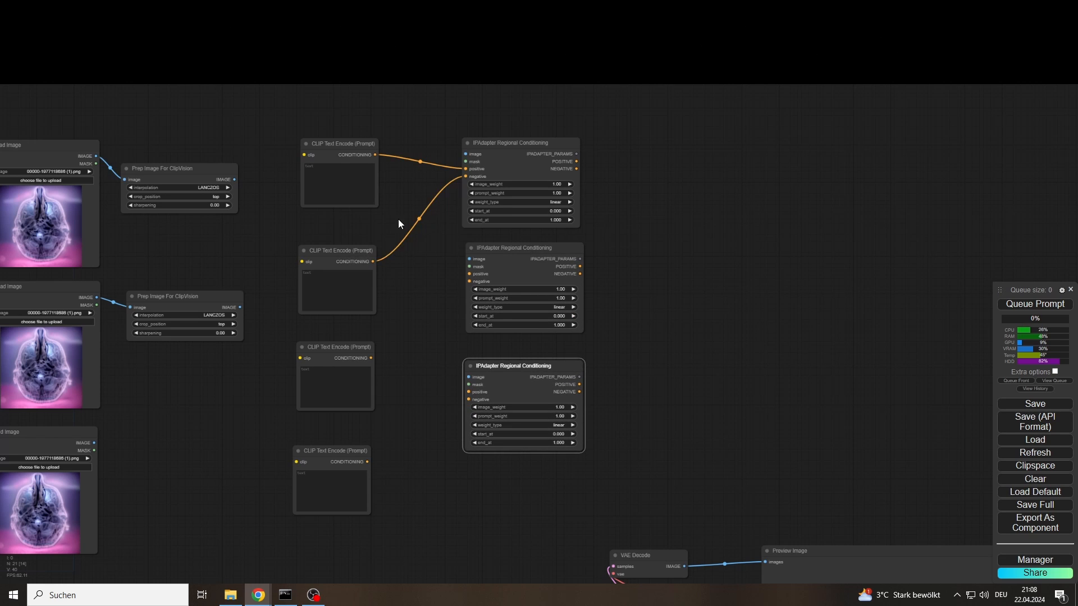
drag(336, 251, 336, 227)
drag(337, 347, 469, 274)
drag(367, 458, 374, 401)
drag(375, 403, 469, 281)
Connect both prepared images and the third Load Image to the three regional conditioning nodes' image inputs, and shift the last text encoder down.
drag(234, 179, 488, 173)
drag(239, 307, 489, 257)
drag(235, 404, 253, 374)
drag(111, 412, 486, 347)
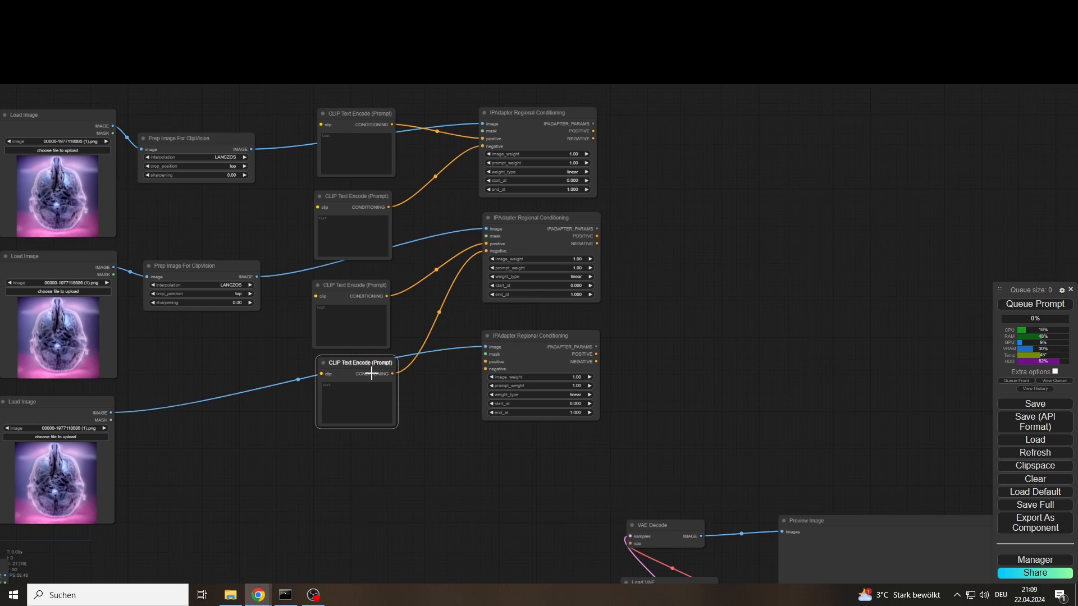
drag(360, 362, 360, 388)
Add an Image Resize node beside the lowest Load Image node, fed by that node's image.
drag(314, 497, 440, 340)
drag(79, 410, 262, 423)
double_click(220, 415)
text(imagere)
key(Down)
key(Down)
key(Return)
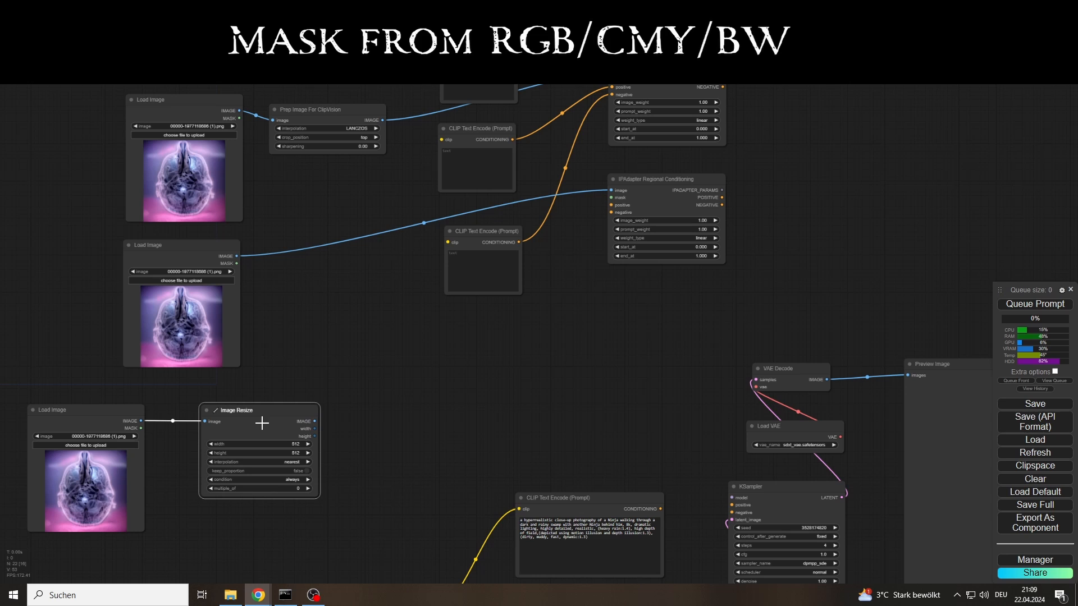
Add a Mask From RGB/CMY/BW node next to Image Resize and connect the resized image to it.
double_click(368, 407)
text(maskfrom)
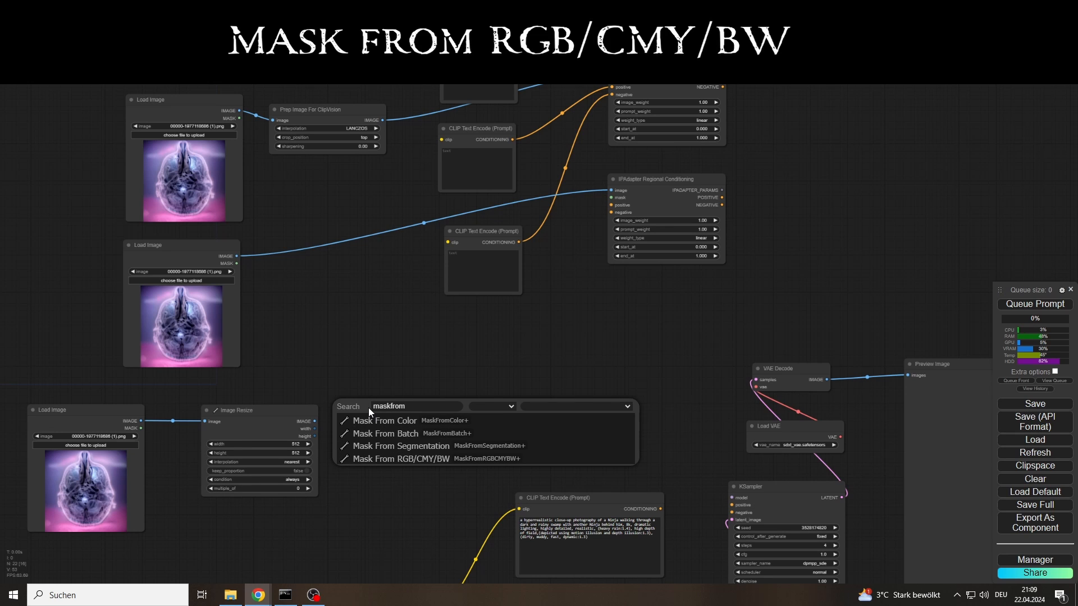
key(Down)
key(Down)
key(Down)
key(Return)
drag(314, 421, 372, 413)
drag(404, 402, 386, 399)
Add two Mask Preview nodes connected to the red and green outputs of the Mask From RGB/CMY/BW node.
double_click(528, 400)
text(maskp)
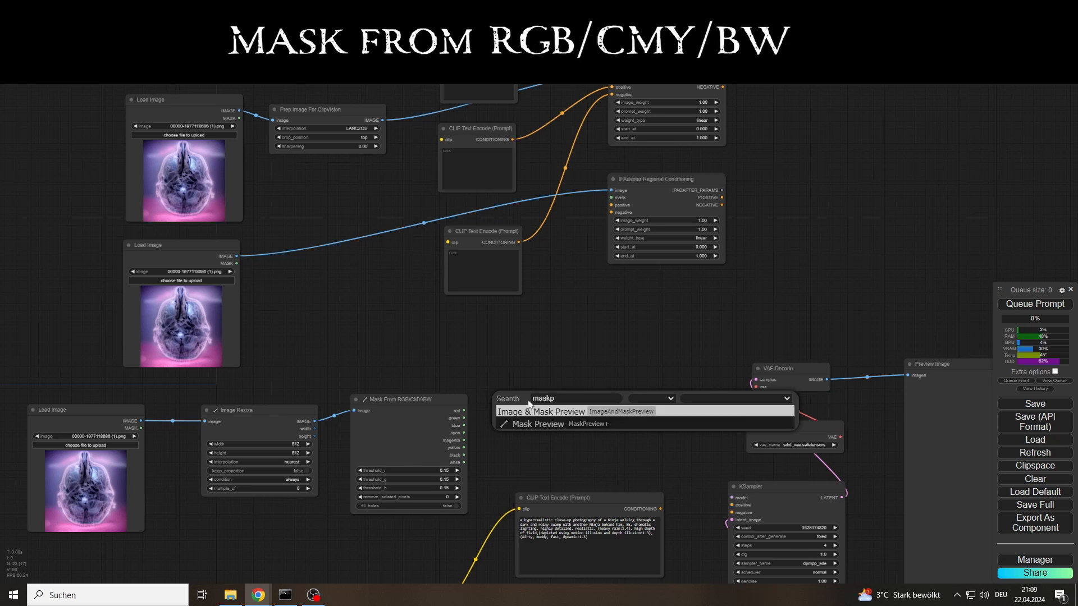
key(Return)
drag(464, 410, 502, 448)
drag(521, 387, 515, 337)
drag(501, 426, 502, 411)
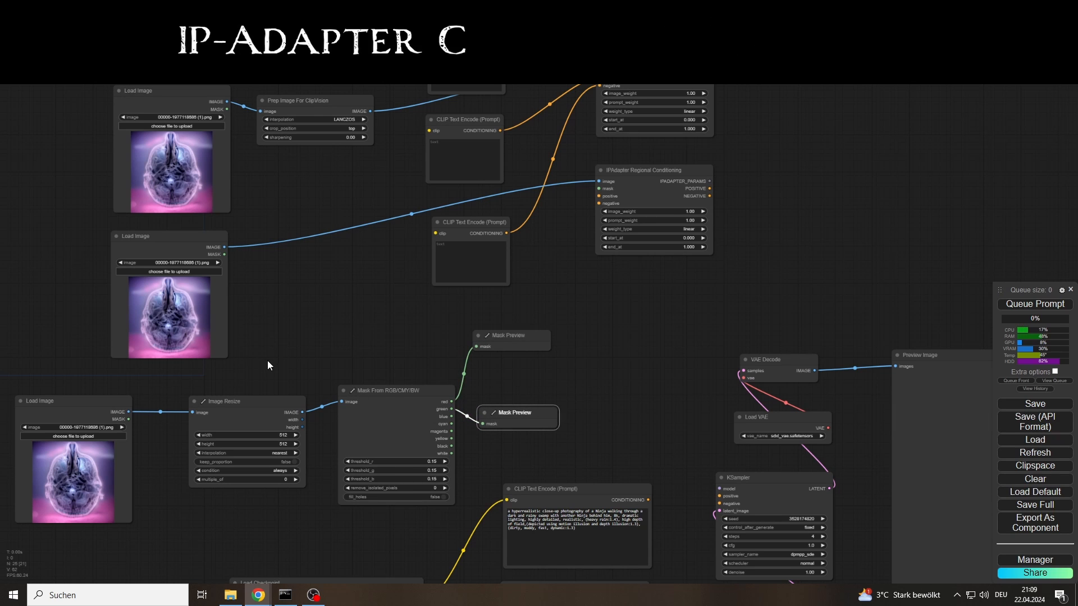
Set the Image Resize node's width to 1216 and height to 832.
click(279, 434)
text(1216)
key(Return)
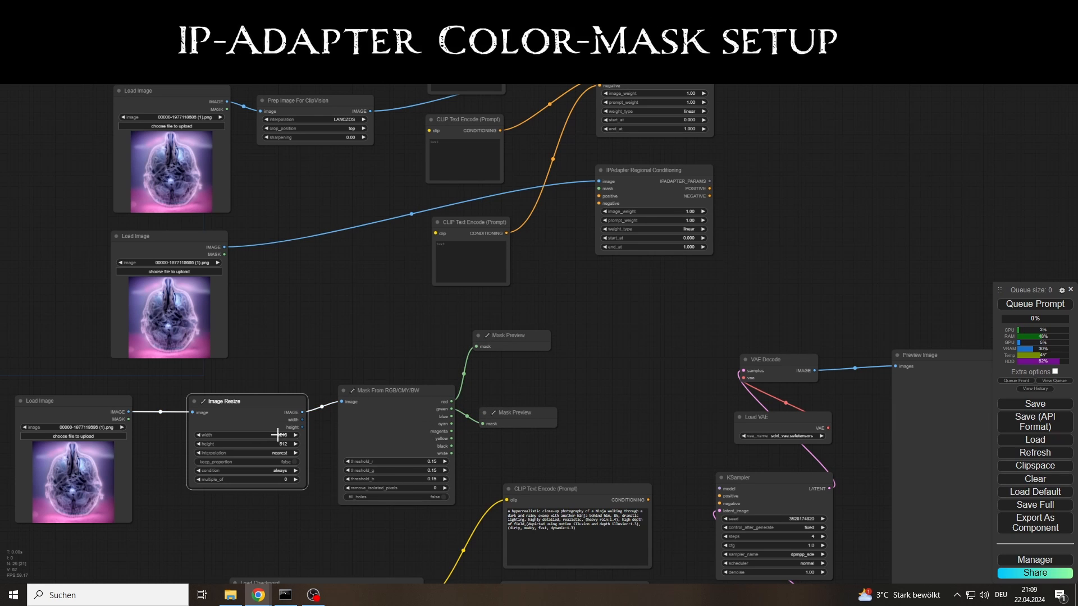
click(285, 444)
text(832)
key(Return)
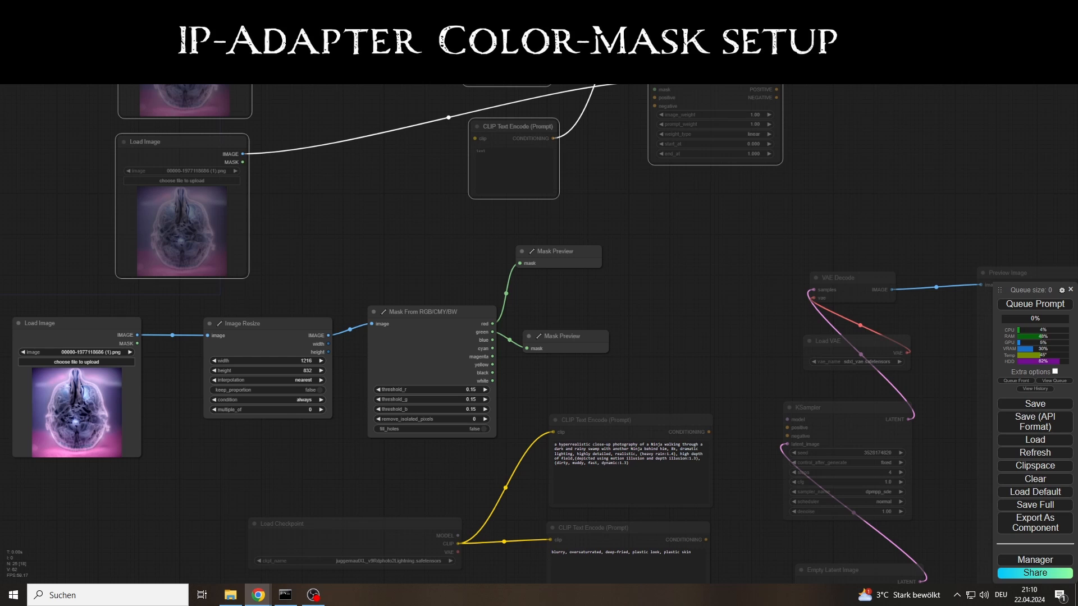
Load rgb (5) (2).png into the mask Load Image node, run the workflow, and spread out the two Mask Preview nodes.
drag(0, 382, 72, 396)
drag(565, 254, 632, 205)
click(1035, 307)
drag(575, 338, 624, 325)
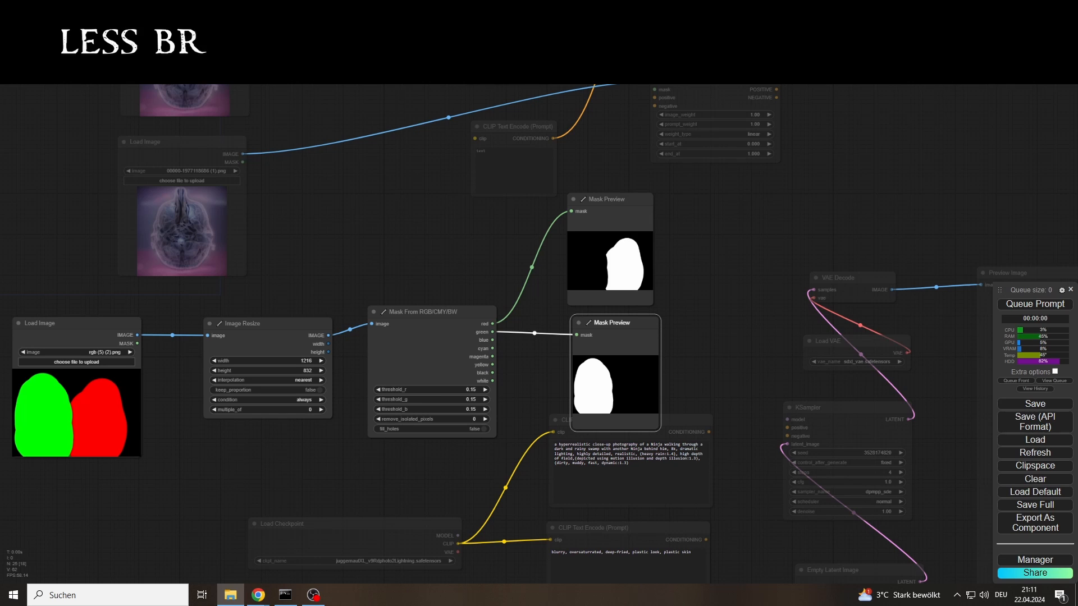
Test the mask extraction with the duller colour images rgb_mask (5).png and rgb_mask2 (2).png, running the workflow for each.
drag(0, 408, 104, 409)
click(1044, 306)
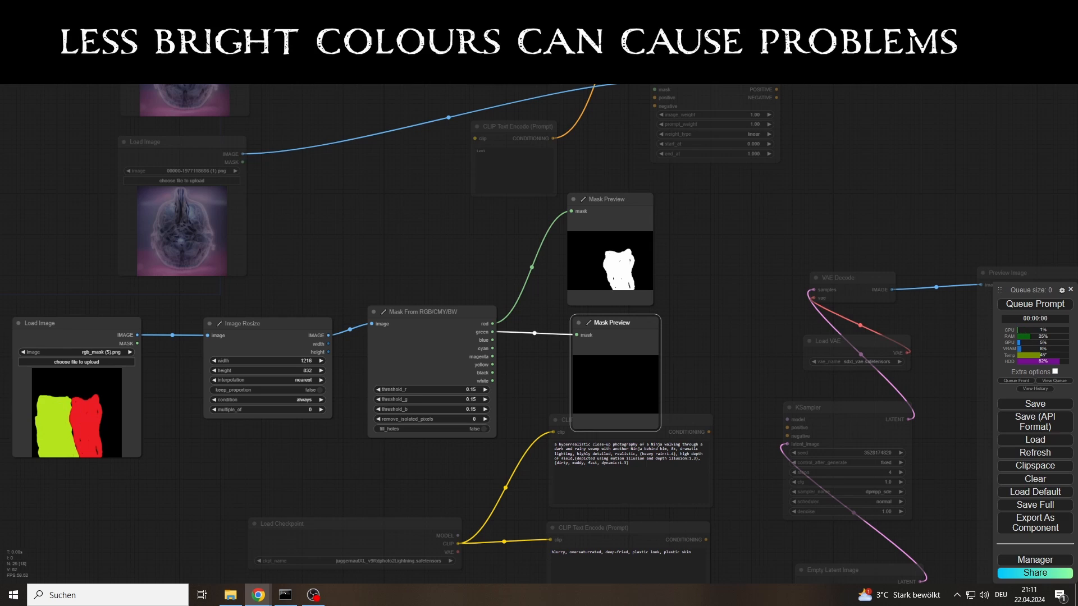
drag(0, 415, 79, 410)
click(1030, 305)
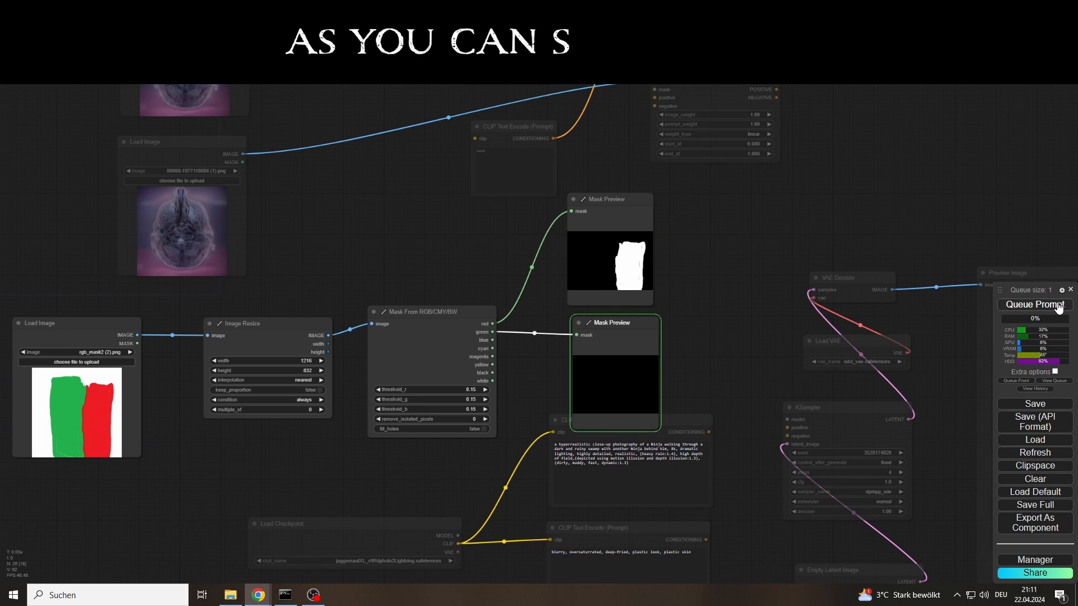
Raise the green threshold of the Mask From RGB/CMY/BW node and run the workflow again.
drag(432, 399, 460, 402)
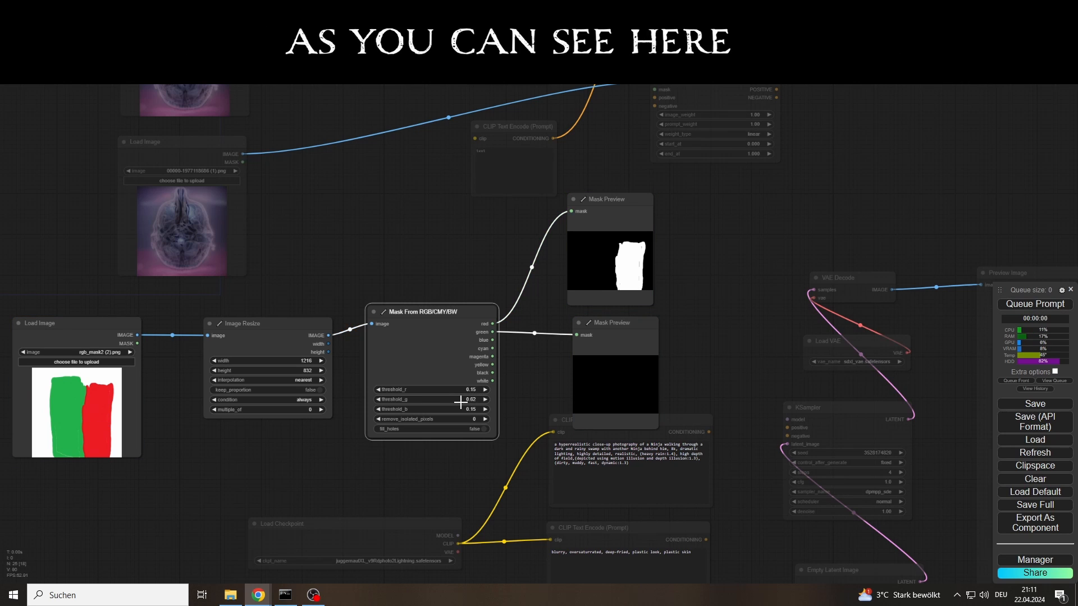
click(1022, 308)
click(1030, 306)
Load another colour mask image into the mask Load Image node and run the workflow.
drag(0, 348, 73, 392)
click(1041, 309)
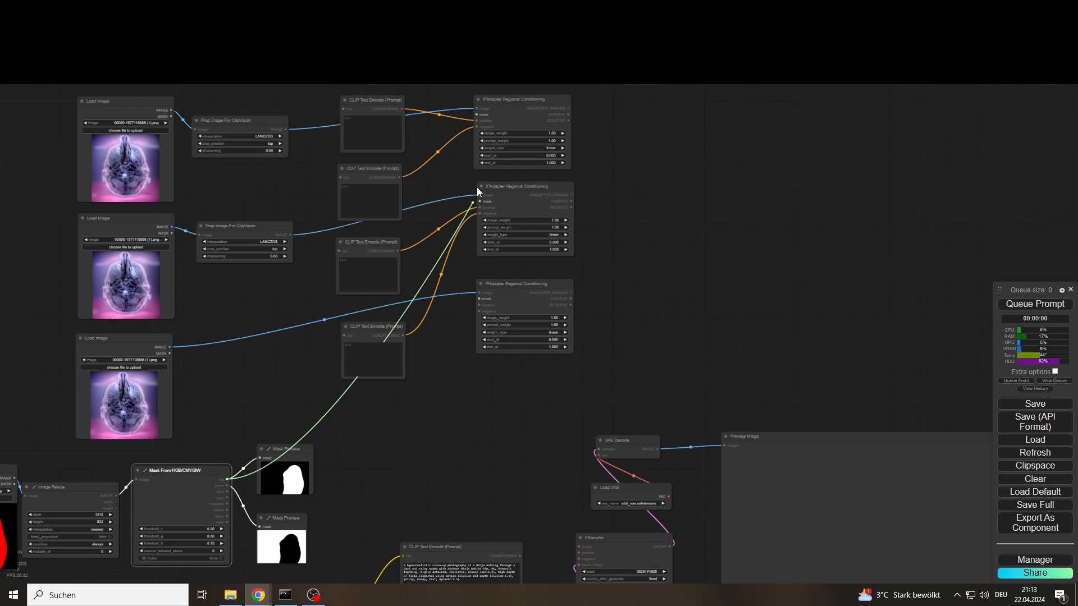
Connect the red, green and black masks to the mask inputs of the first, second and third regional conditioning nodes respectively.
drag(477, 189, 493, 113)
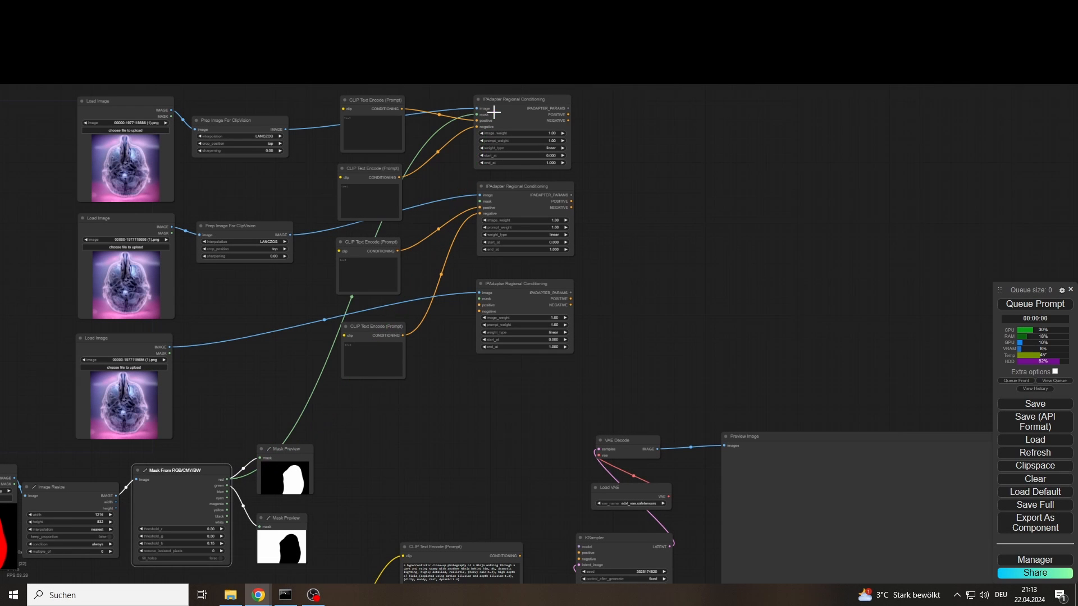
drag(226, 490, 505, 201)
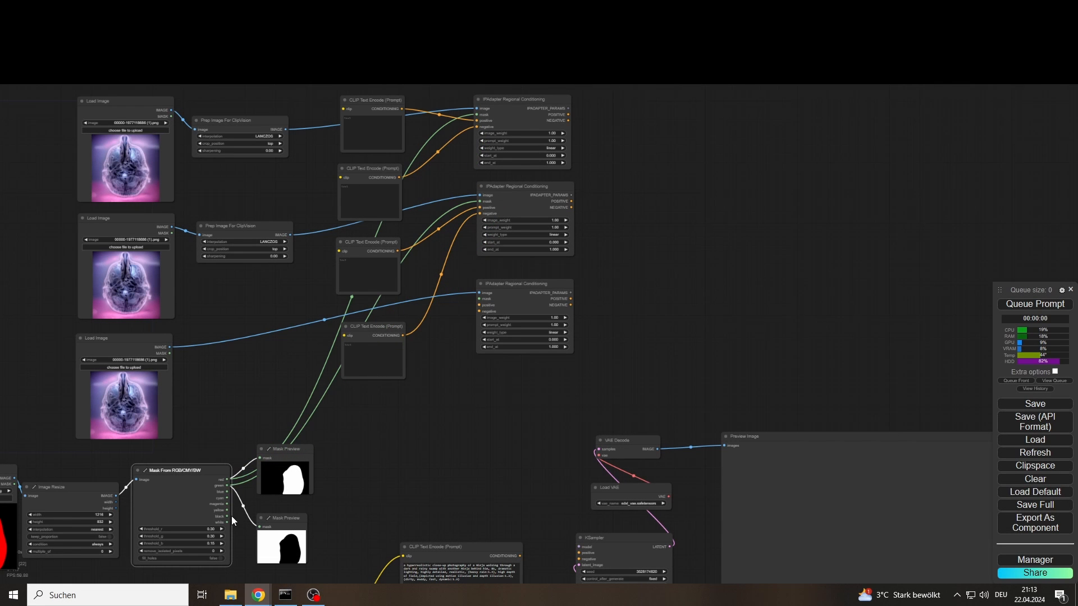
drag(228, 514, 506, 295)
Connect the Load Checkpoint node's CLIP output to the four small CLIP Text Encode nodes.
drag(676, 166, 502, 259)
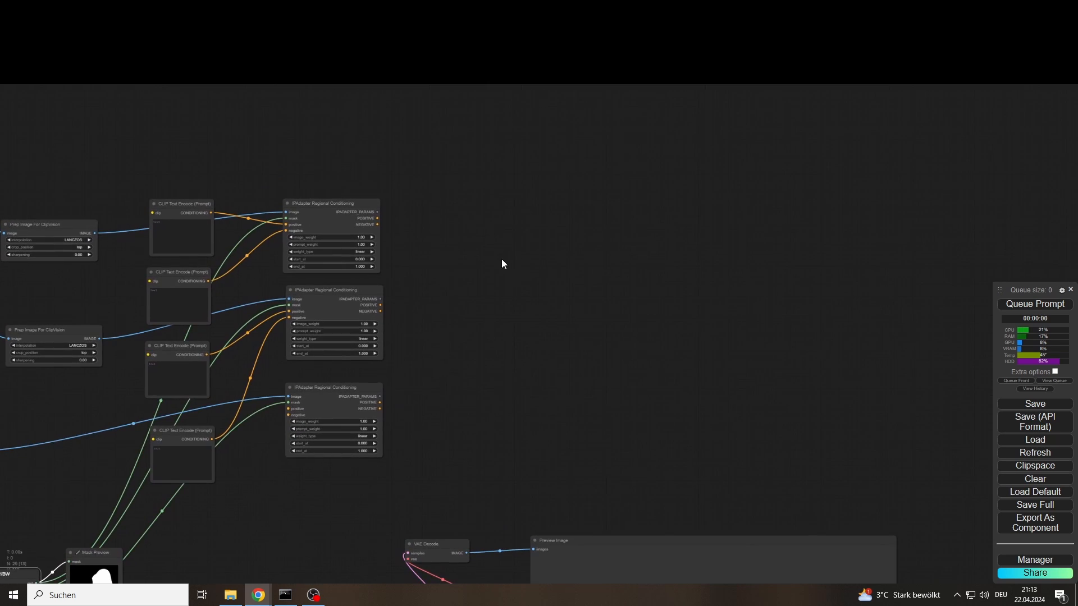
drag(357, 503, 415, 341)
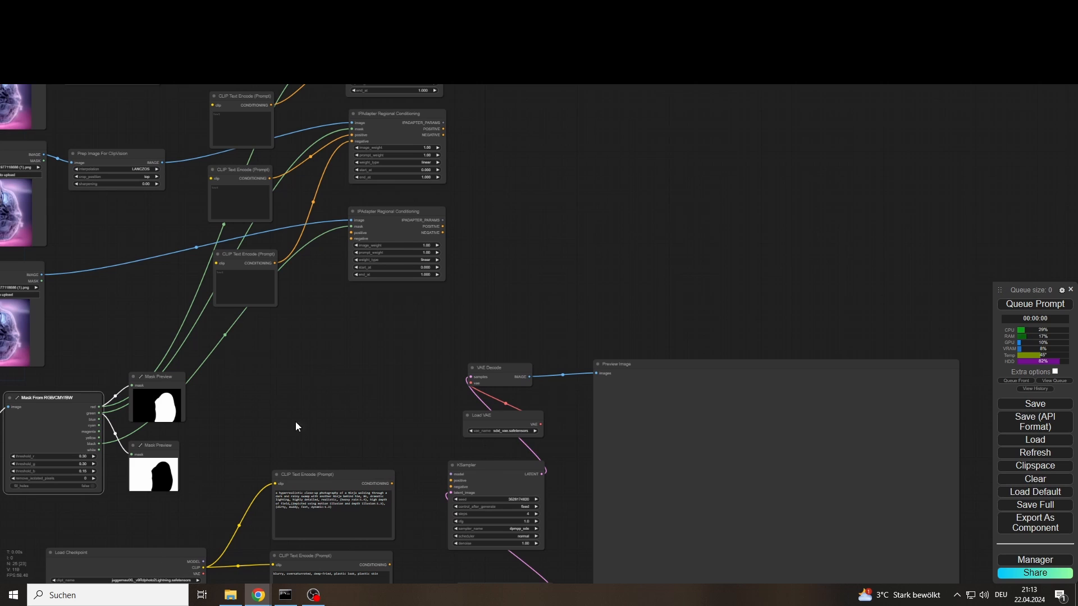
scroll(298, 393, down, 1)
drag(219, 561, 247, 221)
drag(220, 561, 261, 101)
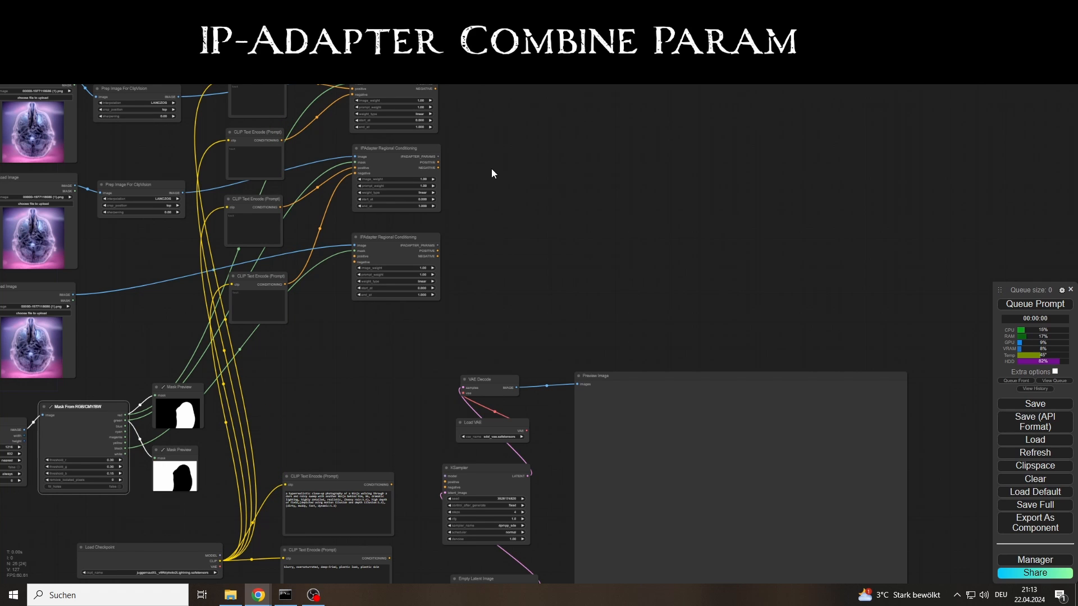
Add an IPAdapter Combine Params node beside the first regional conditioning node.
drag(493, 173, 482, 265)
scroll(482, 264, up, 3)
drag(529, 224, 464, 254)
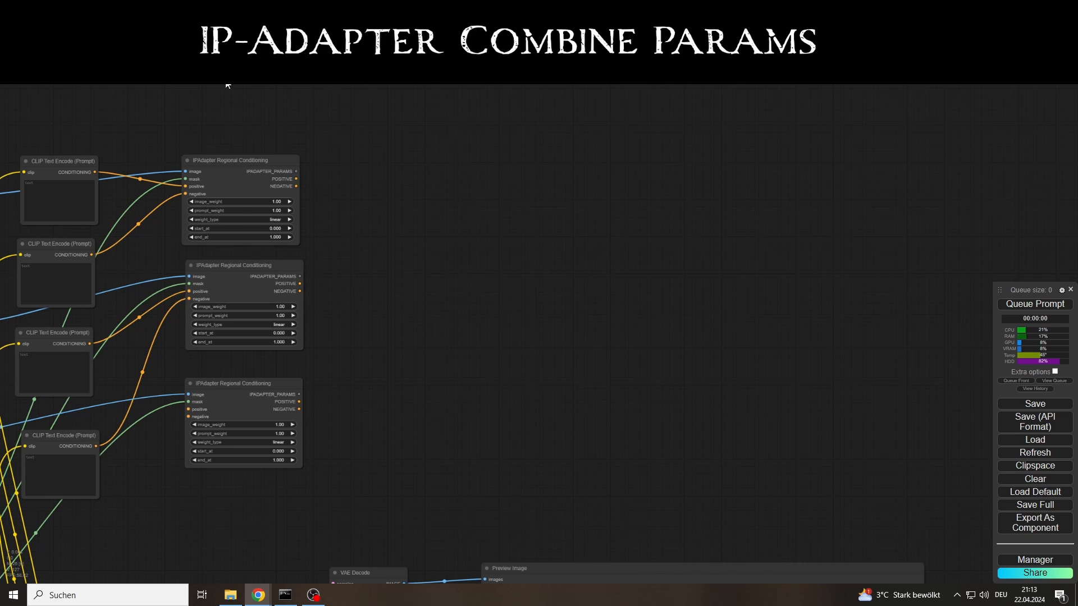
double_click(395, 164)
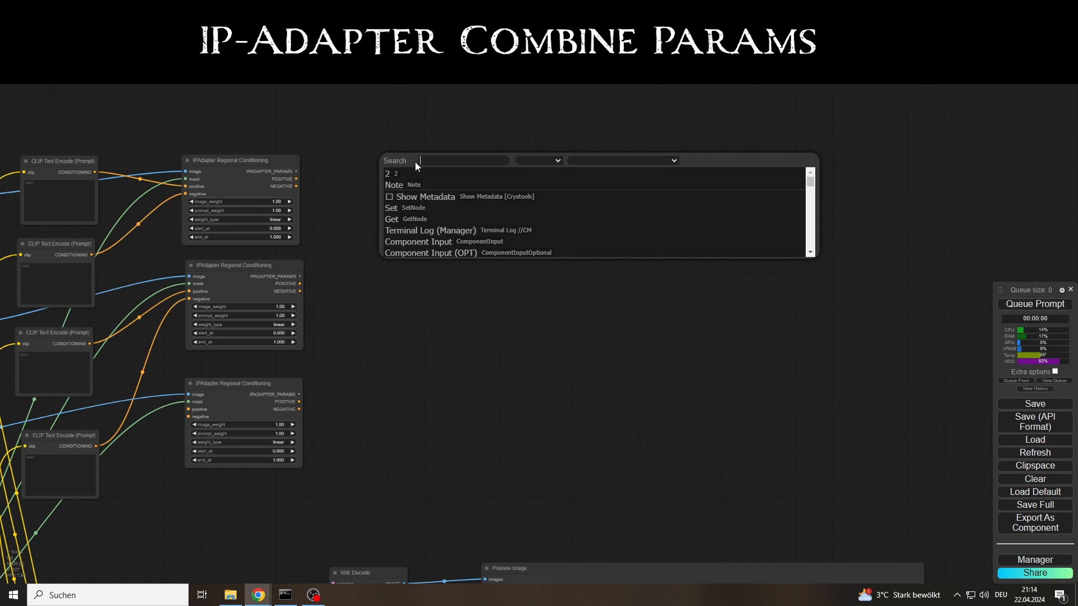
text(ipadapterco)
key(Down)
key(Down)
key(Down)
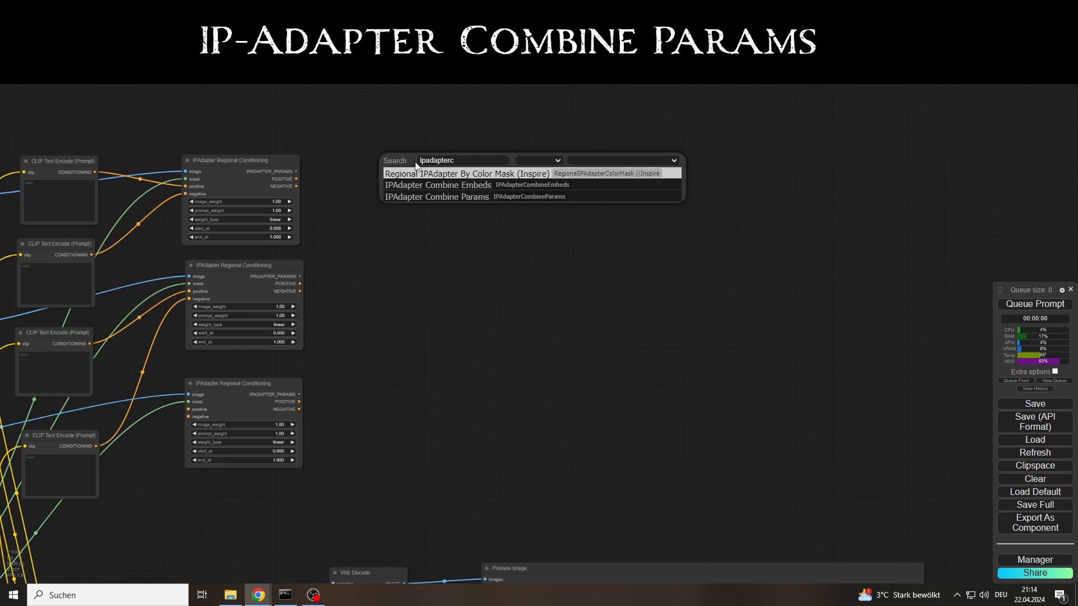
key(Return)
drag(455, 156, 420, 174)
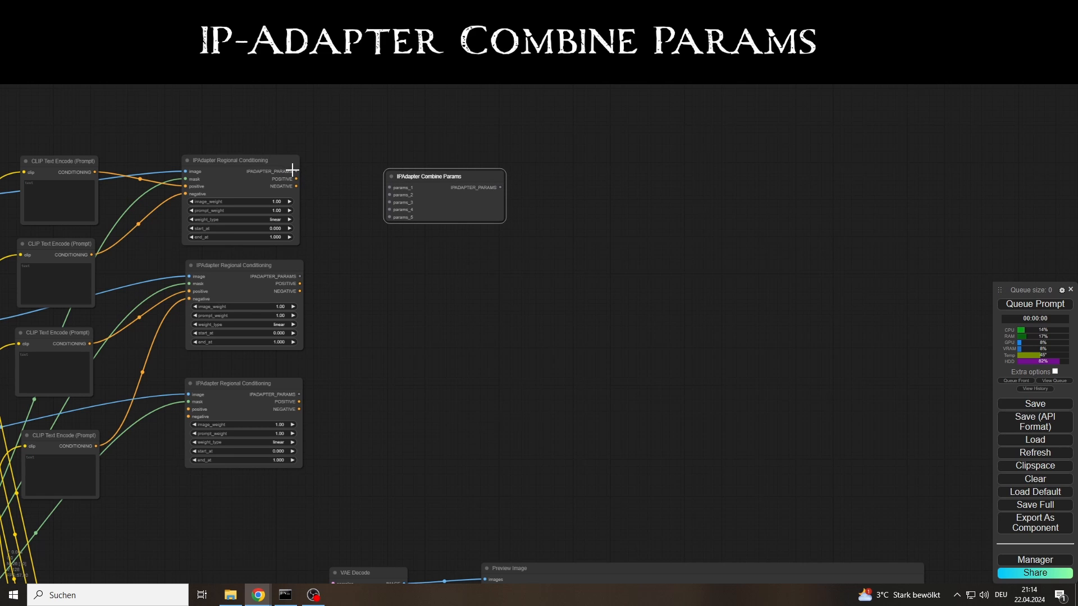
Connect the IPADAPTER_PARAMS outputs of the three regional conditioning nodes to params_1, params_2 and params_3 of the Combine Params node.
drag(295, 171, 389, 188)
drag(300, 277, 389, 187)
drag(296, 171, 389, 188)
drag(300, 277, 389, 195)
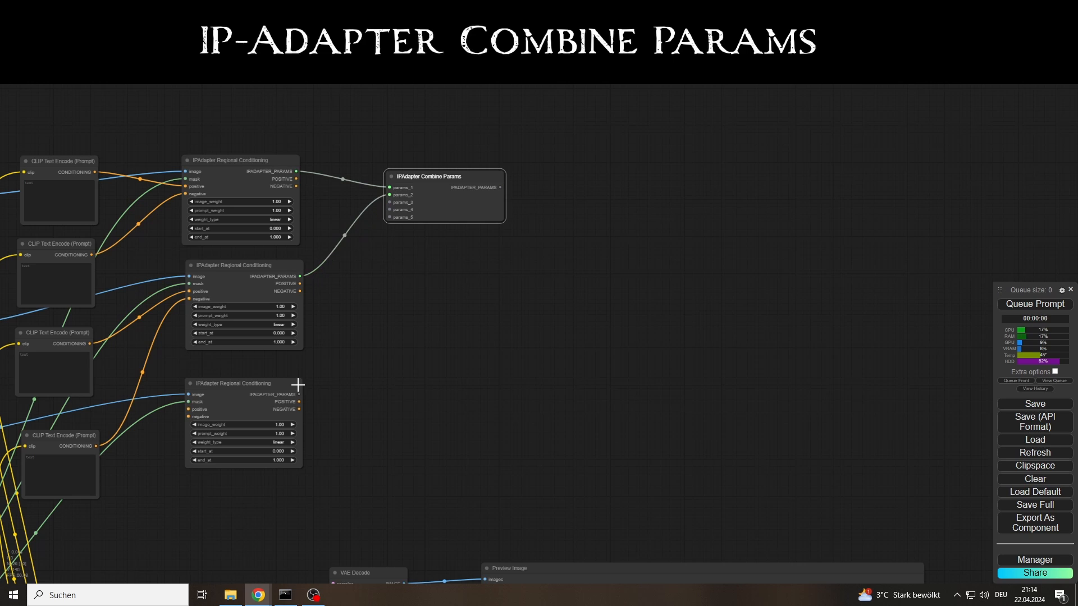
drag(298, 394, 390, 203)
drag(462, 187, 474, 177)
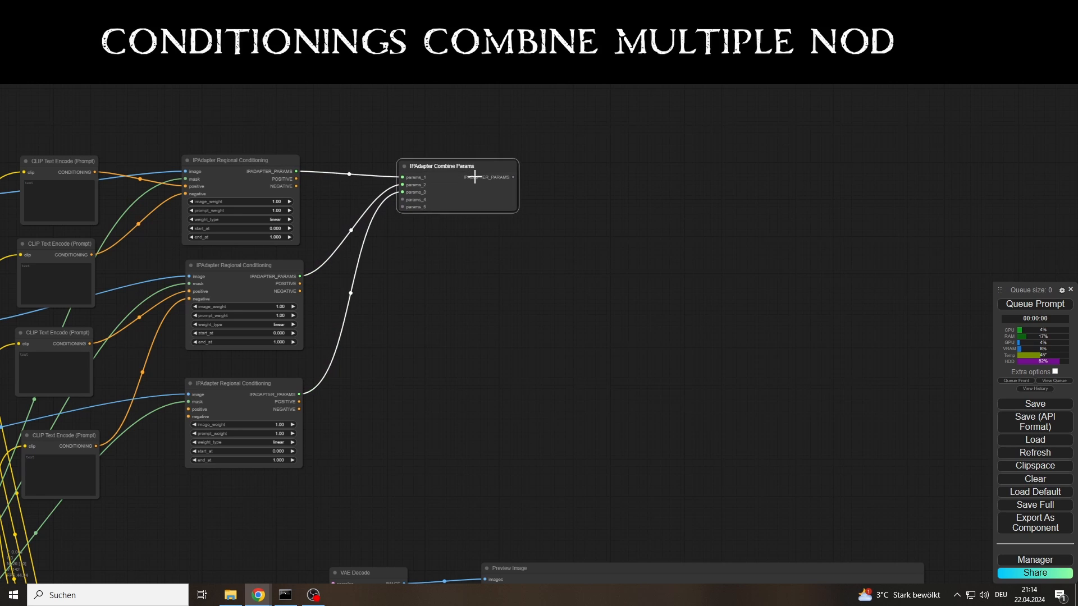
Add two Conditionings Combine Multiple nodes, one above the other, below the Combine Params node.
double_click(430, 322)
text(com)
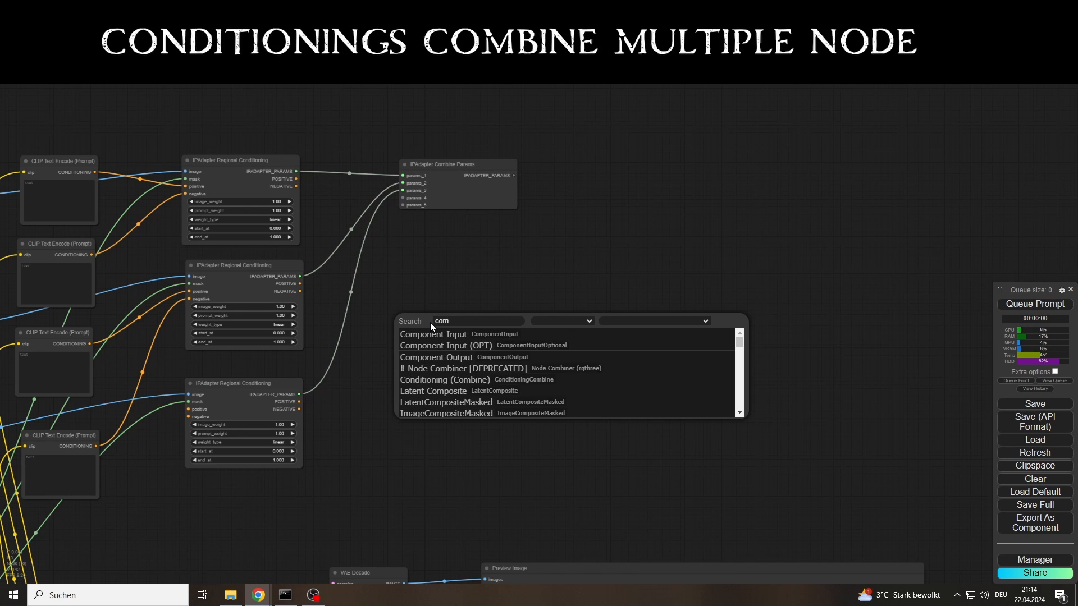
text(binem)
click(433, 333)
drag(469, 320, 451, 373)
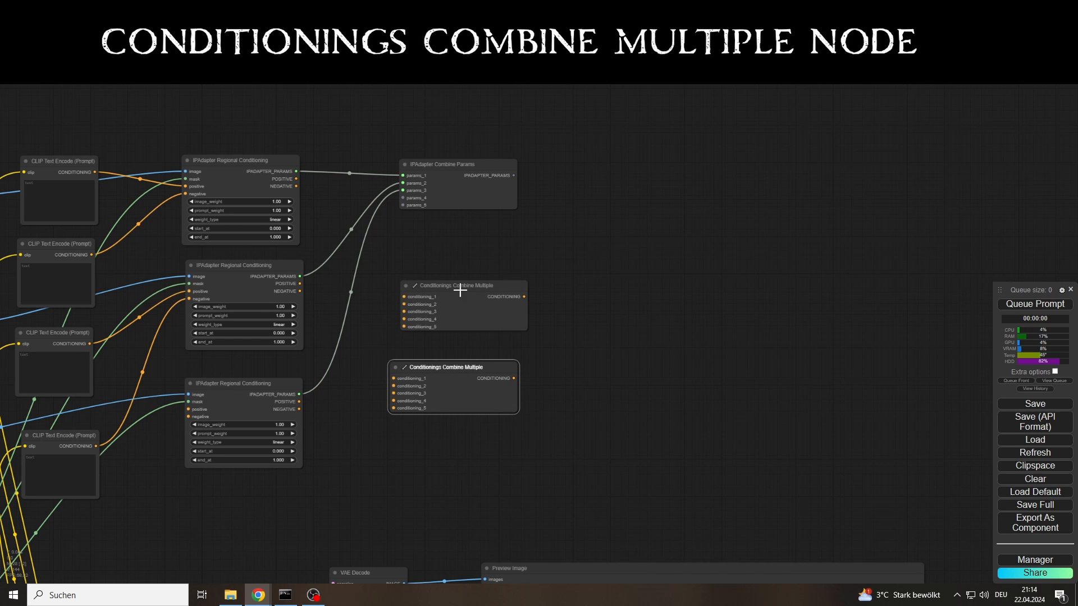
drag(460, 291, 443, 286)
Colour the upper Conditionings Combine Multiple node green and the lower one red.
right_click(441, 277)
click(466, 410)
click(551, 437)
right_click(450, 371)
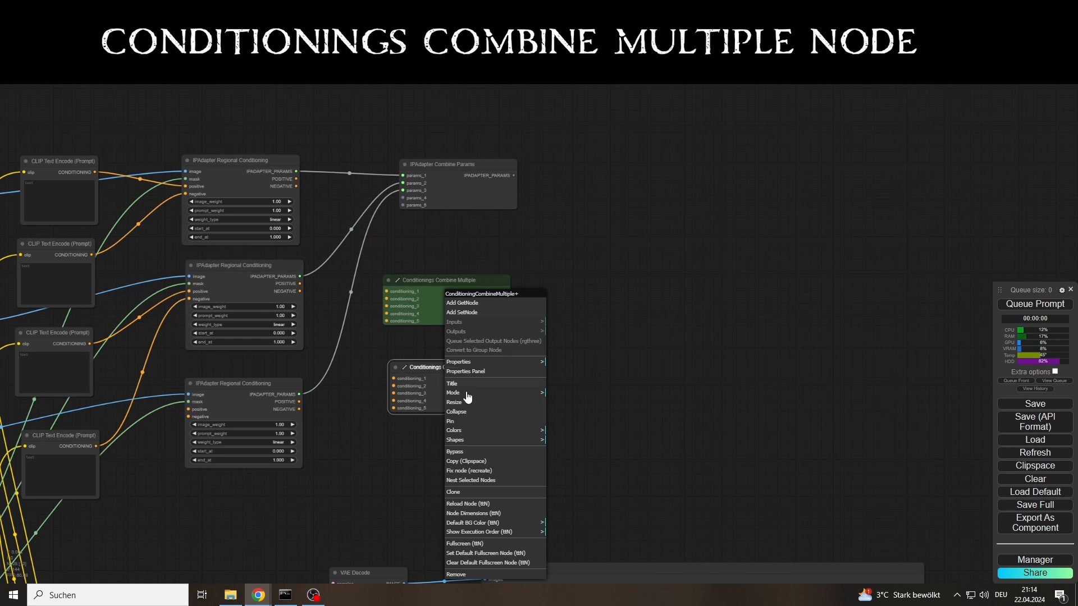
click(456, 430)
click(566, 442)
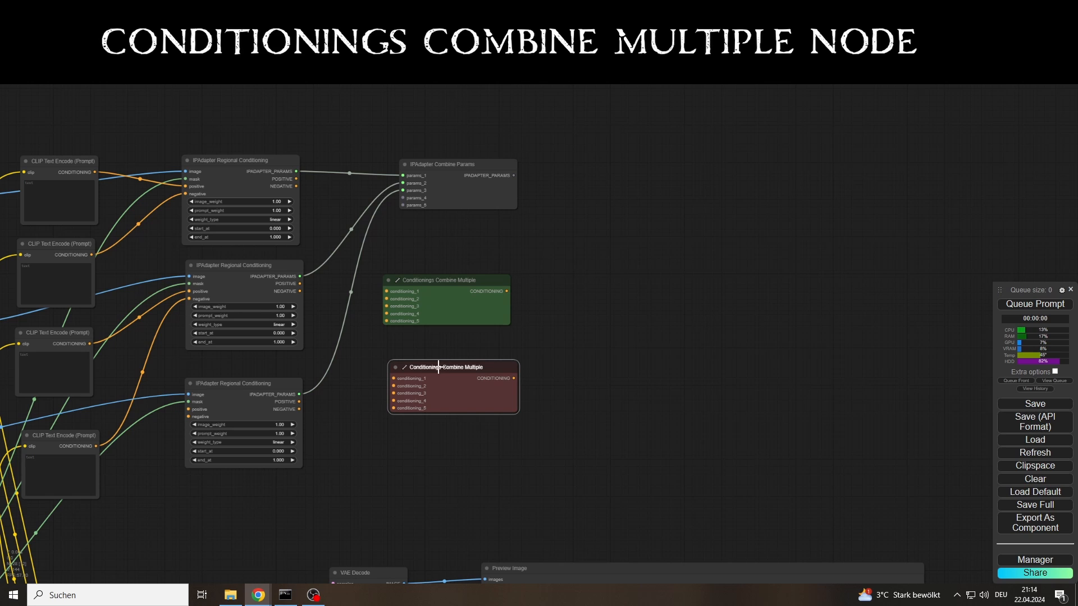
drag(438, 367, 428, 368)
Connect the first two regional nodes' positive outputs to the green combine node and their negative outputs to the red one.
scroll(371, 221, up, 3)
drag(272, 165, 394, 315)
drag(275, 305, 393, 325)
drag(271, 174, 387, 428)
drag(277, 314, 387, 438)
Connect the base setup's positive prompt to conditioning_3 of the green combine node and its negative prompt to conditioning_3 of the red one.
drag(376, 528, 428, 365)
scroll(429, 365, down, 3)
drag(331, 476, 351, 404)
click(285, 524)
drag(285, 524, 331, 439)
drag(293, 549, 296, 394)
drag(429, 266, 339, 389)
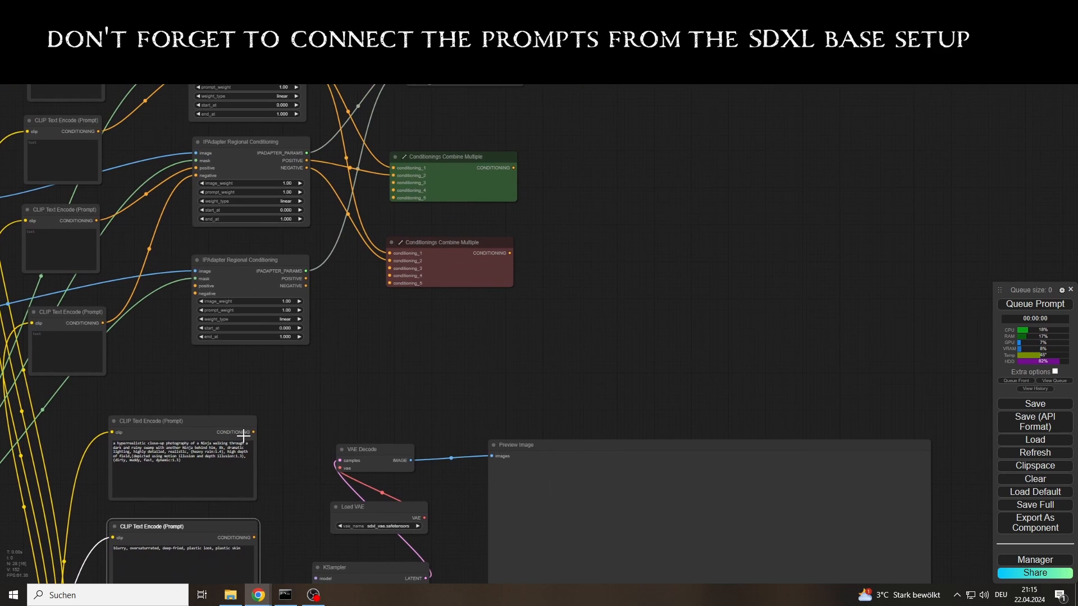
drag(254, 432, 393, 183)
drag(253, 537, 389, 268)
Add an IPAdapter from Params node and feed the Combine Params output into its ipadapter_params input.
drag(532, 193, 408, 341)
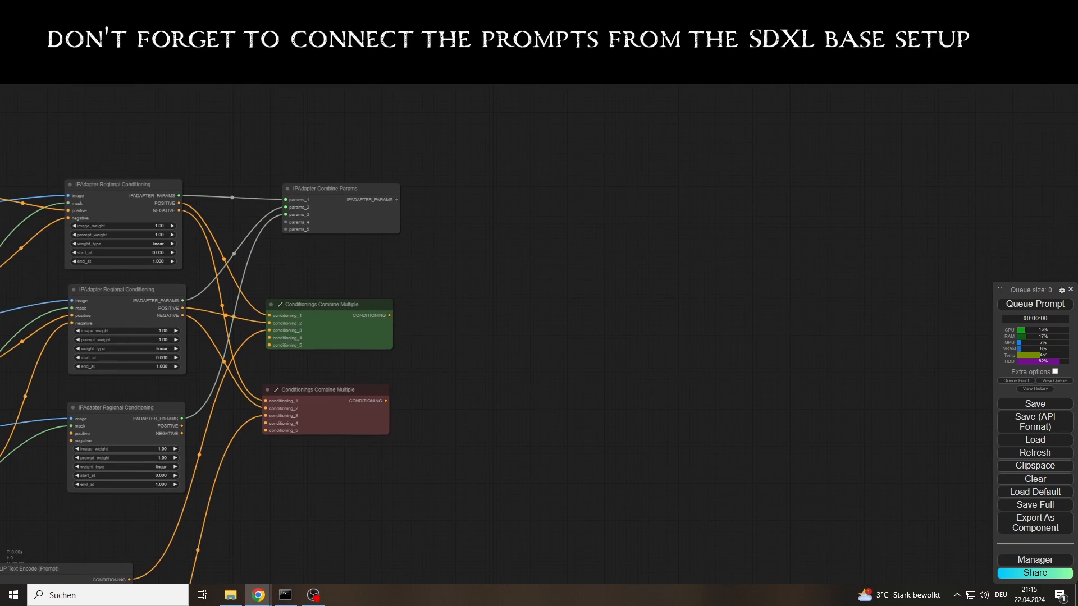
double_click(459, 273)
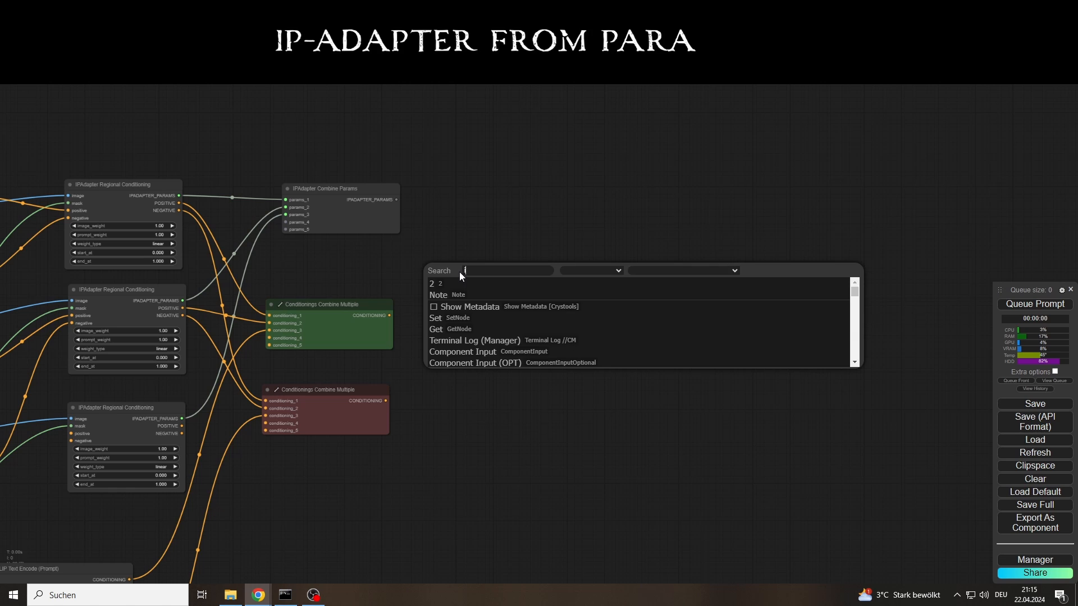
text(ipadapterfrom)
key(Return)
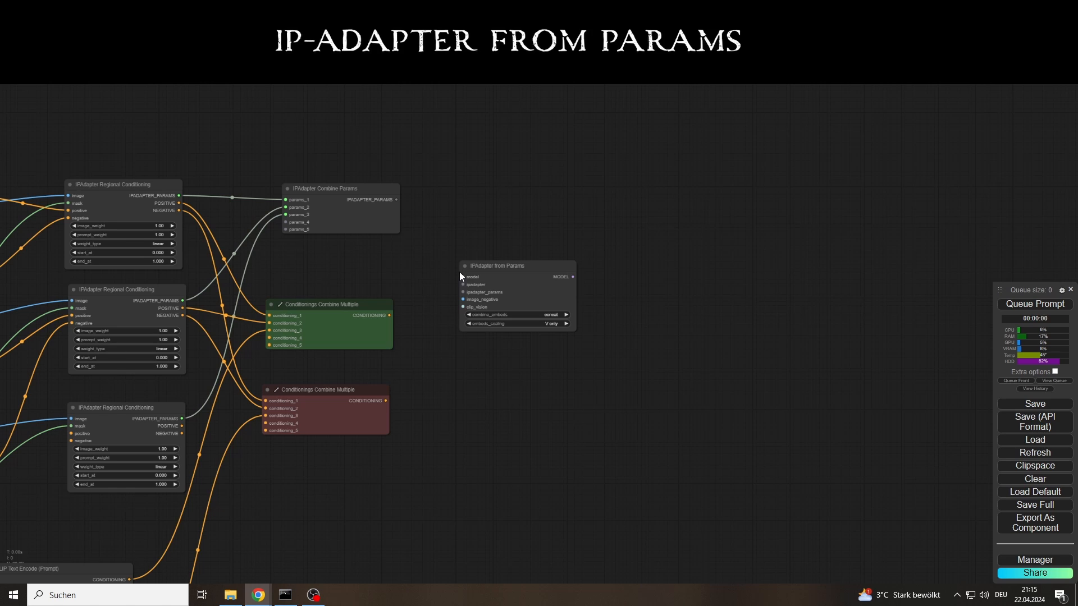
drag(396, 200, 429, 234)
drag(467, 291, 467, 292)
Add an IPAdapter Unified Loader with the PLUS (high strength) preset and connect its model and ipadapter outputs to IPAdapter from Params.
double_click(333, 130)
text(unifie)
key(Return)
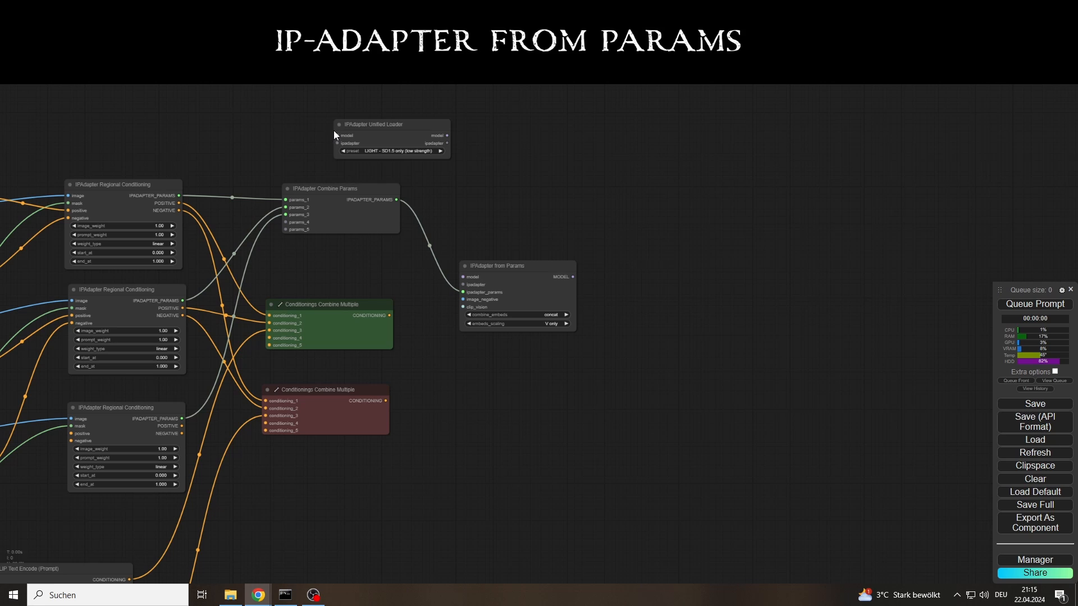
click(406, 151)
drag(446, 135, 463, 277)
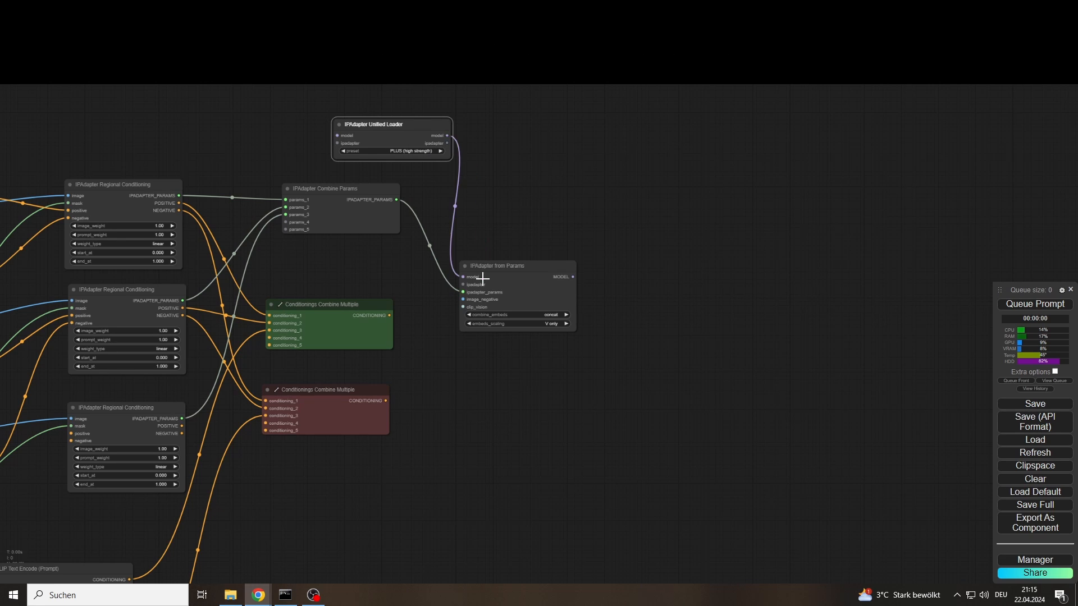
drag(447, 143, 463, 284)
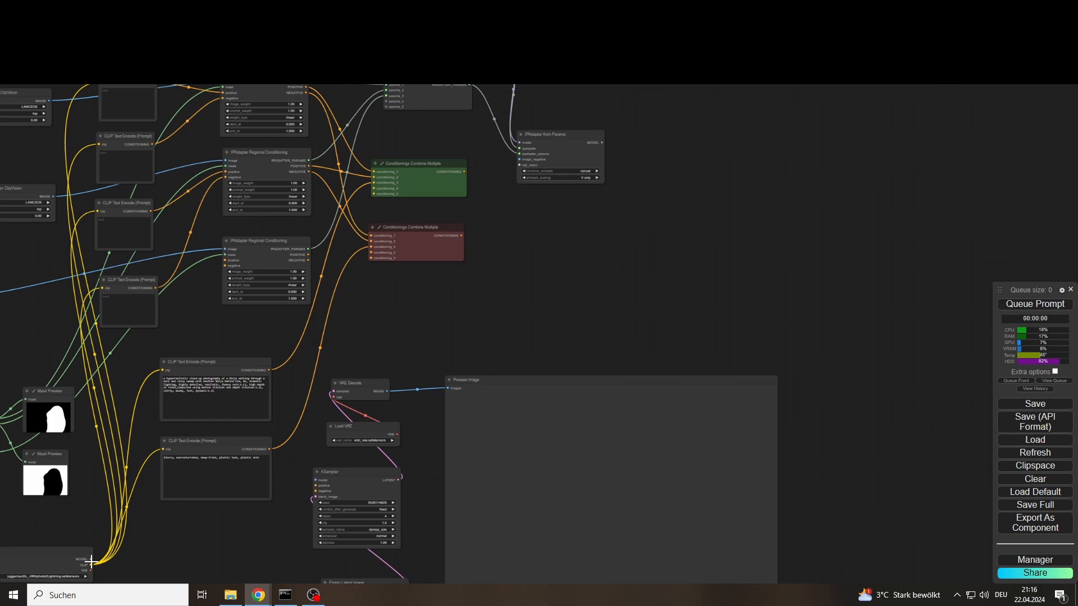
Connect the checkpoint model to the Unified Loader and IPAdapter from Params to the KSampler model input, and relocate the Preview Image node.
drag(93, 559, 387, 169)
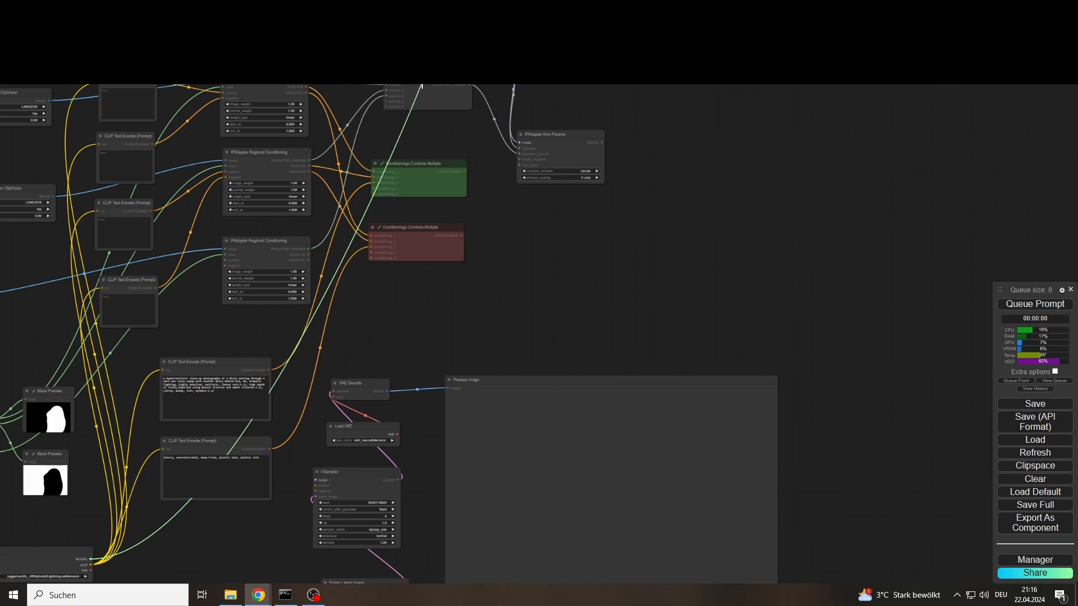
drag(498, 213, 308, 436)
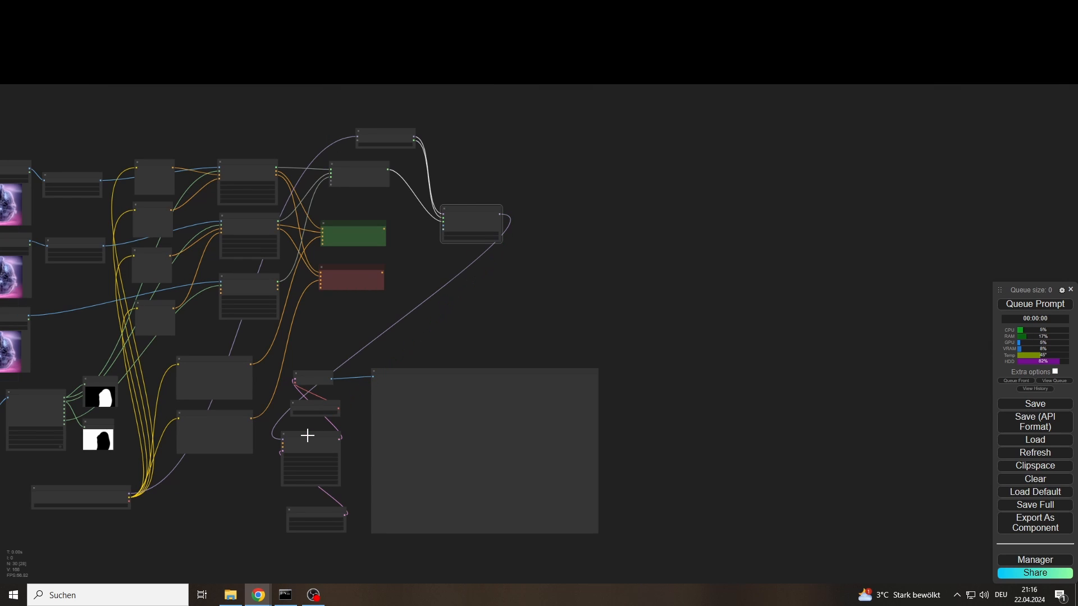
drag(484, 359, 681, 128)
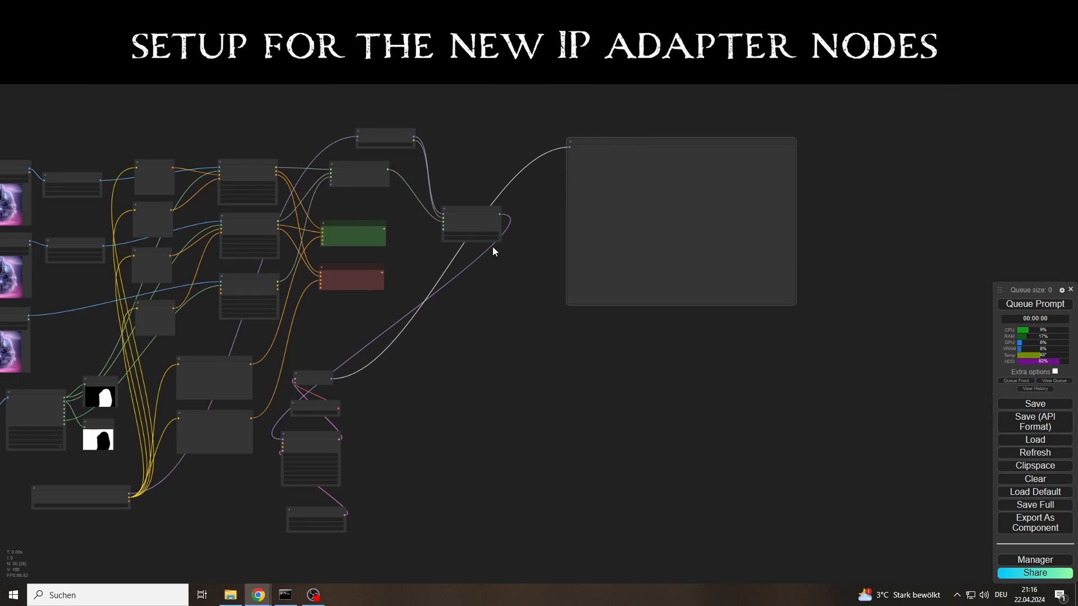
drag(465, 214, 439, 217)
Place the KSampler below IPAdapter from Params and connect the green and red combine nodes to its positive and negative inputs.
scroll(373, 331, up, 8)
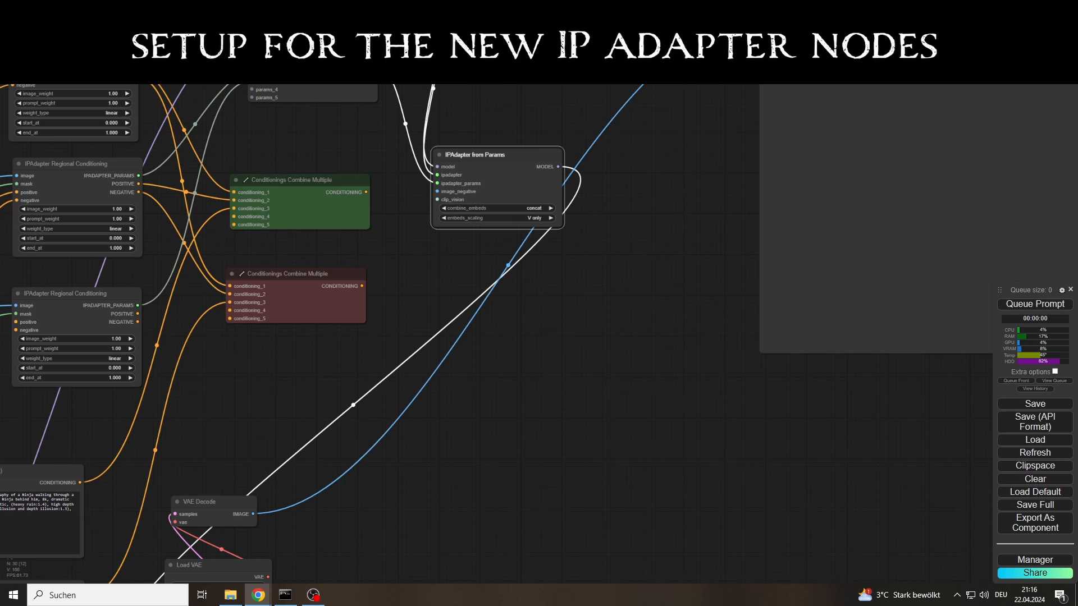
drag(398, 495, 408, 420)
scroll(339, 419, down, 1)
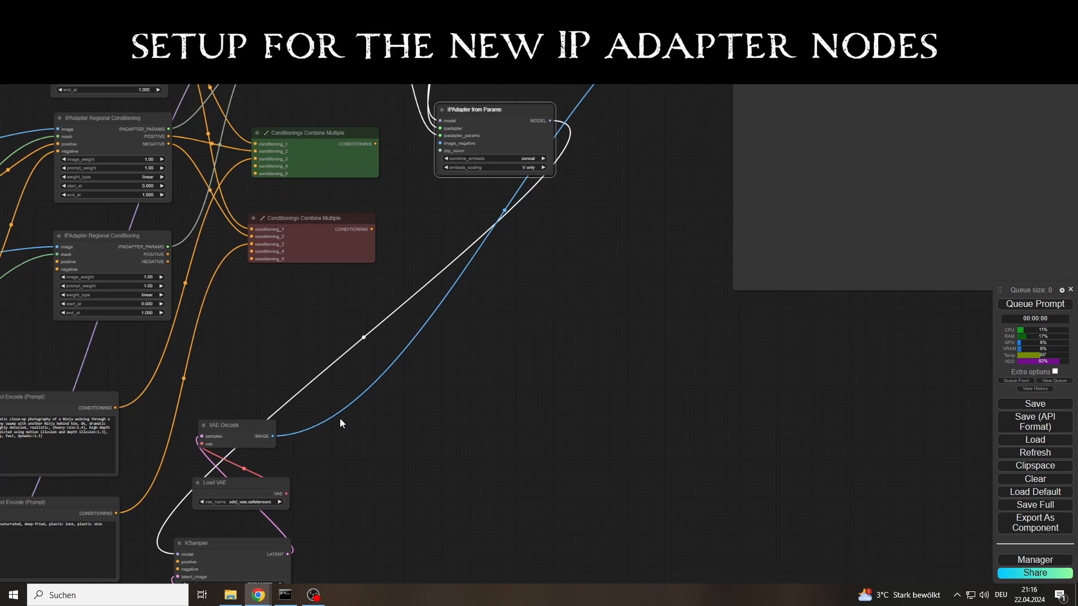
drag(234, 564, 482, 289)
drag(375, 144, 423, 286)
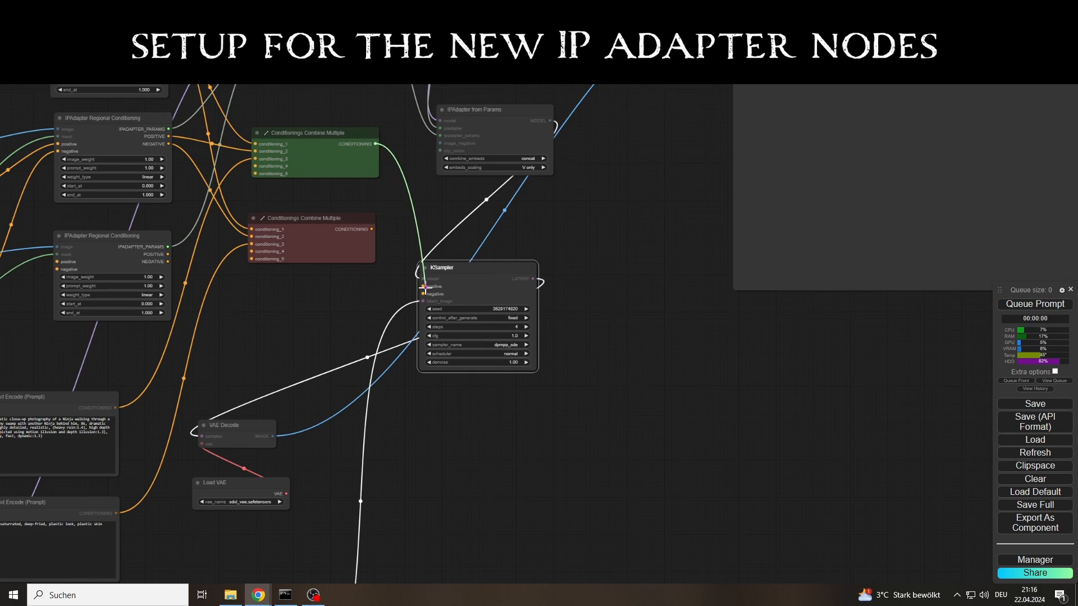
drag(371, 229, 427, 294)
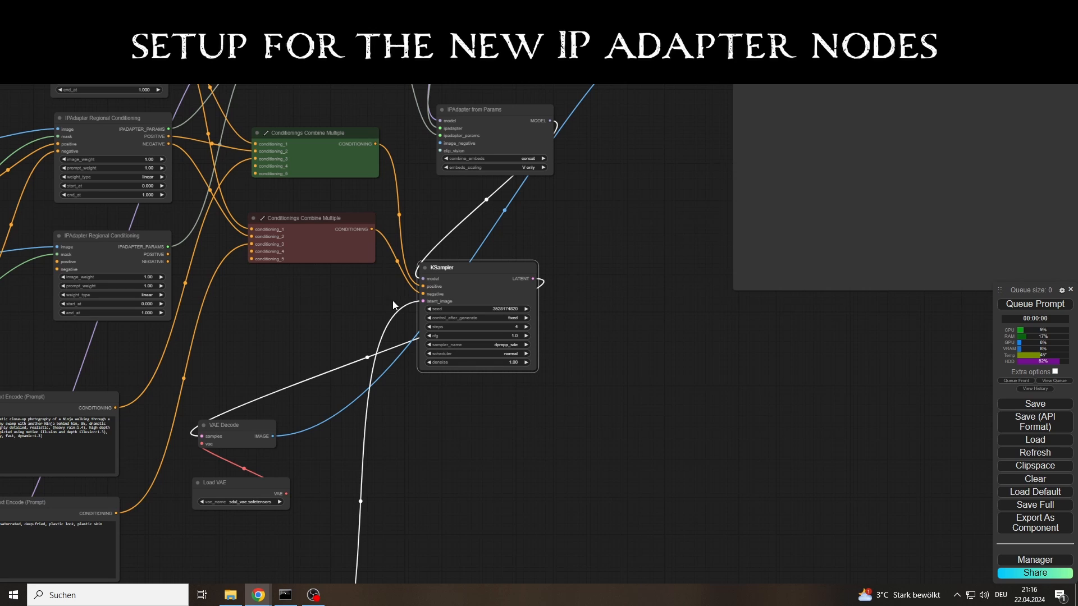
Move the Empty Latent Image node directly below the KSampler.
scroll(396, 498, down, 3)
drag(315, 511, 472, 310)
scroll(472, 310, up, 3)
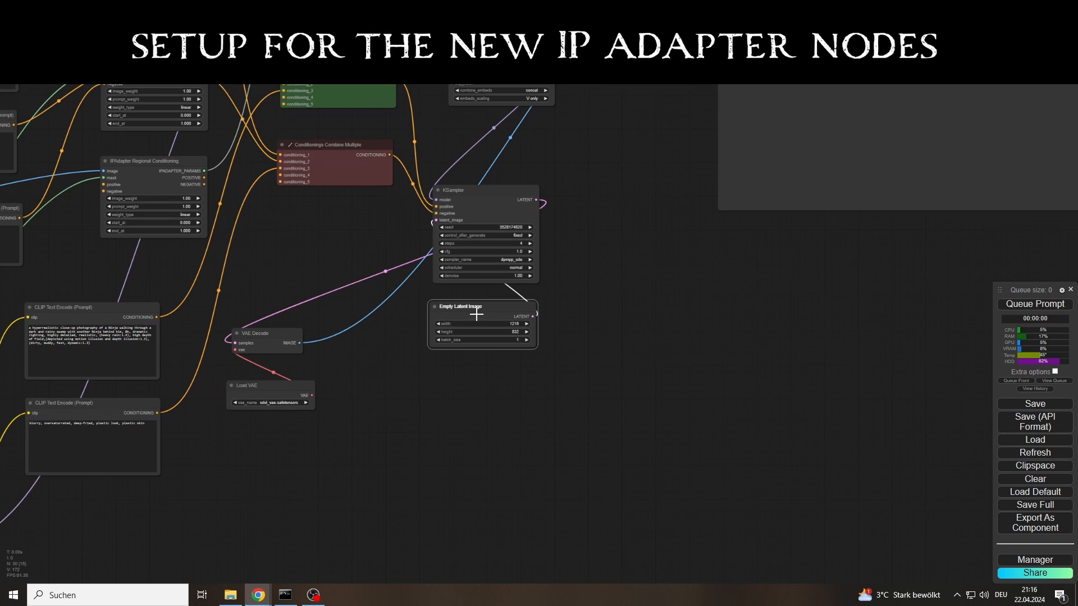
drag(398, 258, 618, 290)
scroll(617, 290, up, 1)
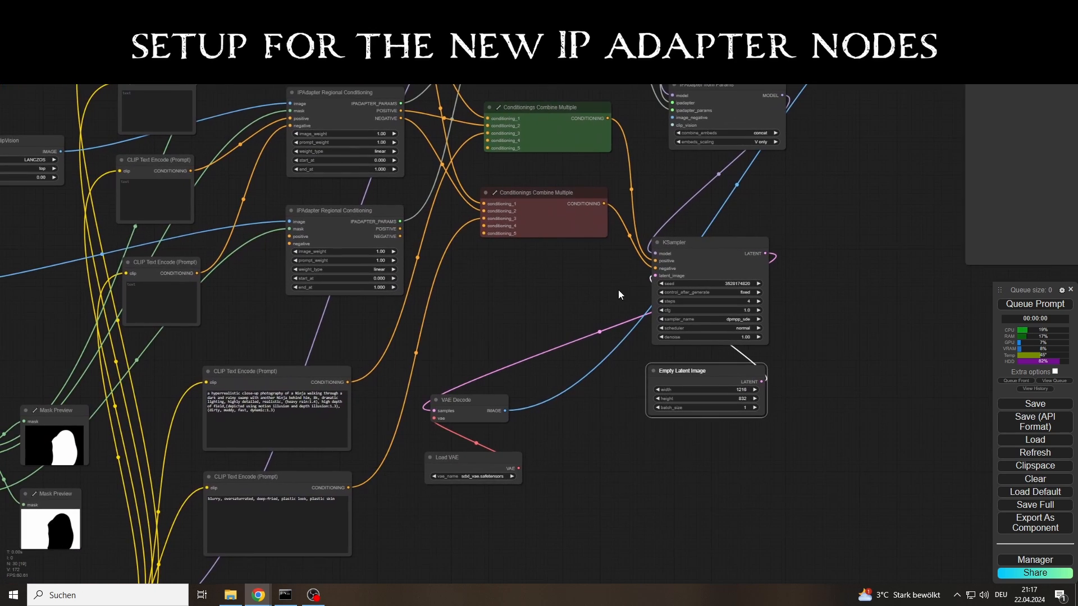
Set the crop position to right on the first Prep Image For ClipVision node and to left on the second.
scroll(247, 258, down, 2)
drag(241, 136, 385, 260)
scroll(388, 300, up, 1)
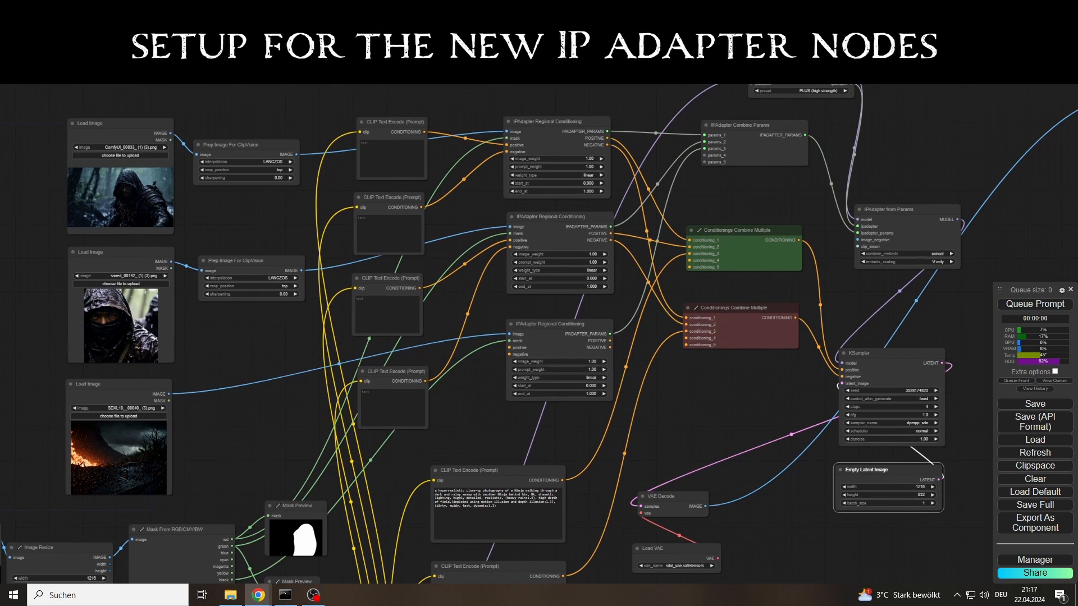
click(279, 169)
click(284, 200)
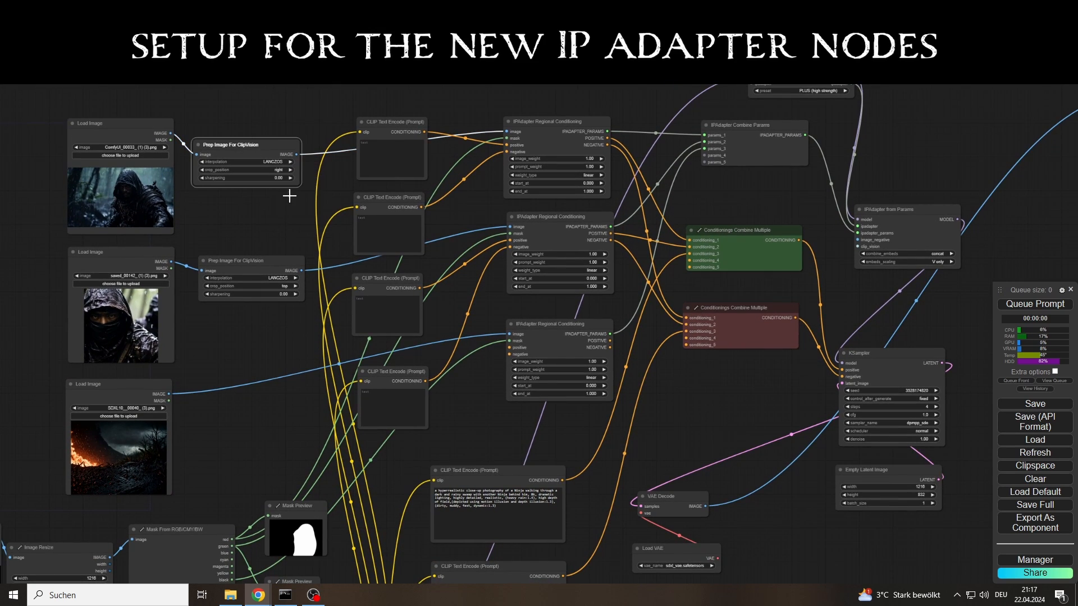
click(275, 285)
click(284, 307)
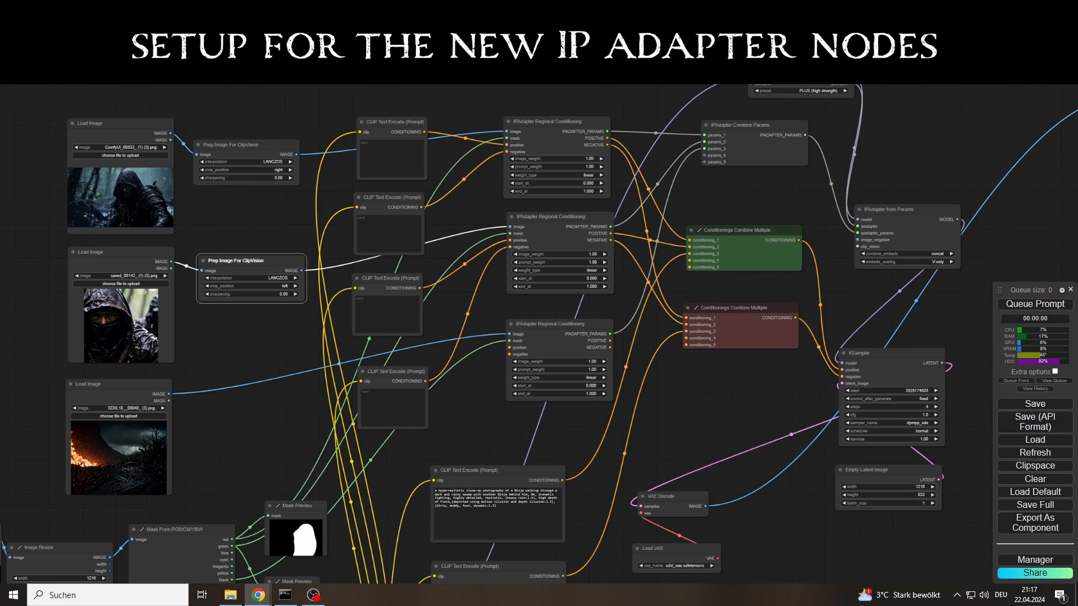
Enter "illustration of a Ninja, muddy, dirty" as the positive prompt for both the first and second regional conditioning nodes.
scroll(380, 130, up, 4)
click(375, 159)
text(illustration of a Ninja, muddy, dirty)
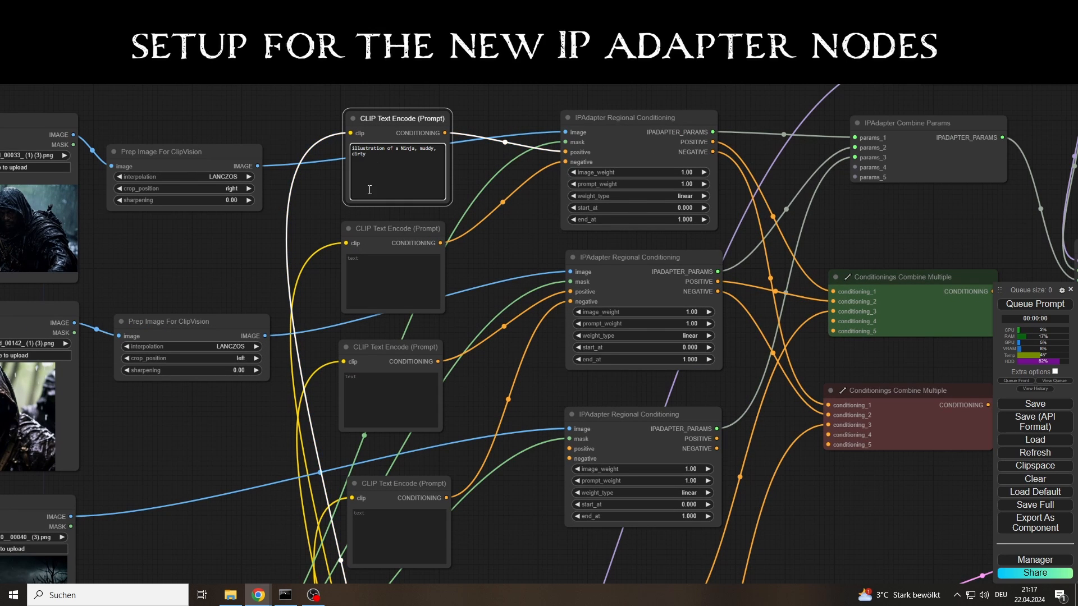
click(390, 376)
text(illustration of a Ninja, muddy, dirty)
drag(220, 244, 298, 251)
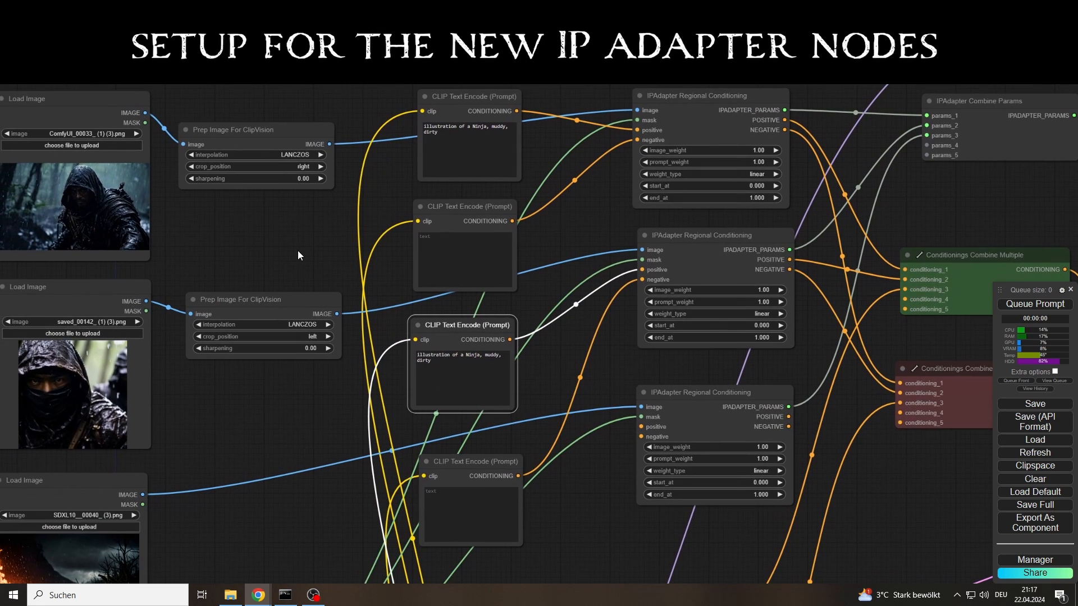
Enter "anime, clean" as the negative prompt for both the first and second regional conditioning nodes.
click(448, 254)
text(anime, clean)
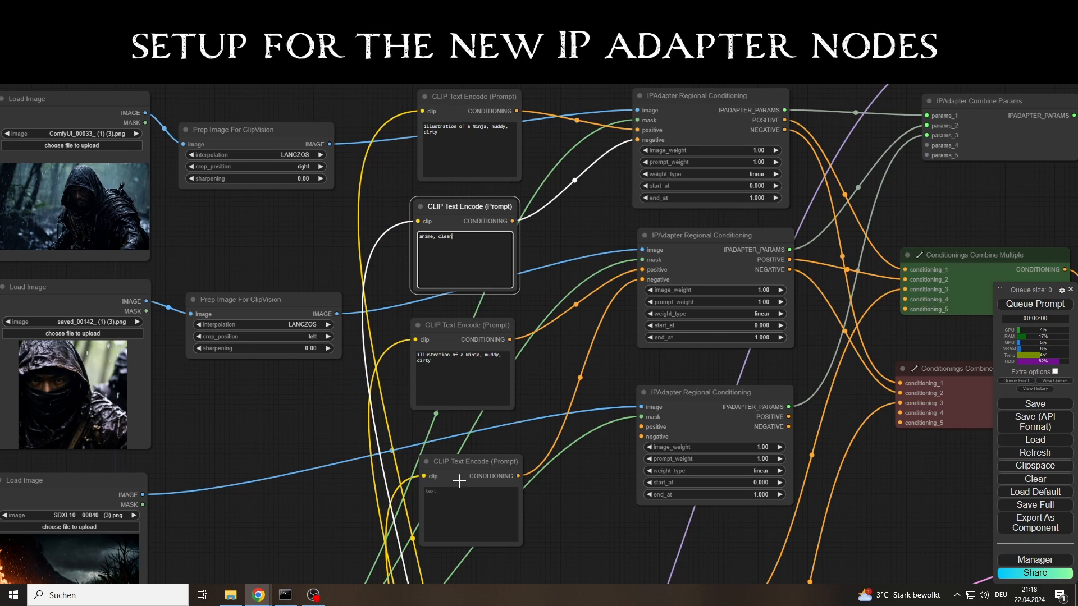
click(467, 503)
text(anime, clean)
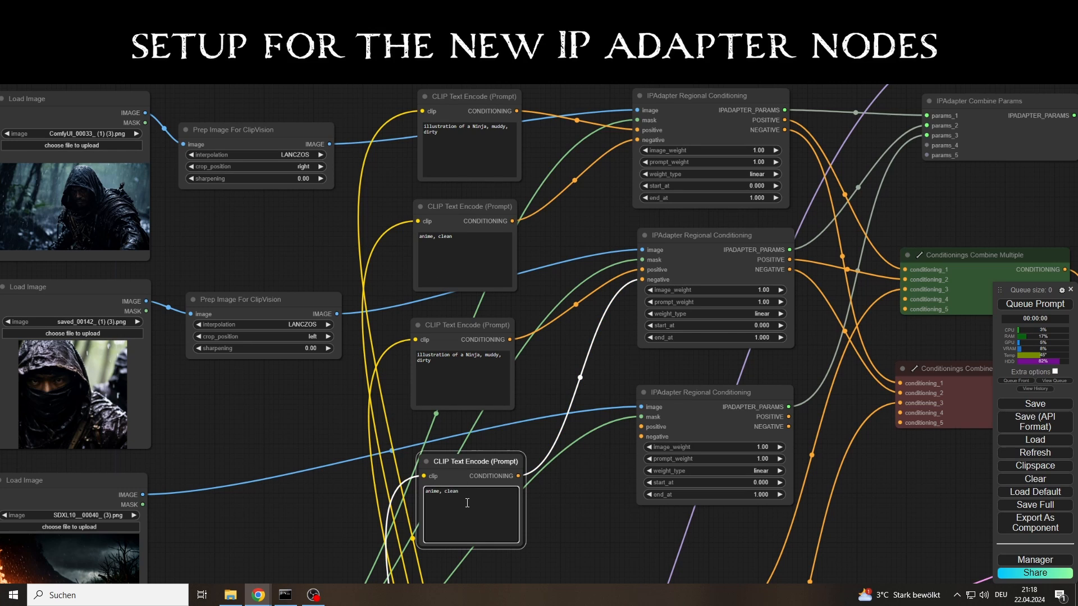
click(571, 363)
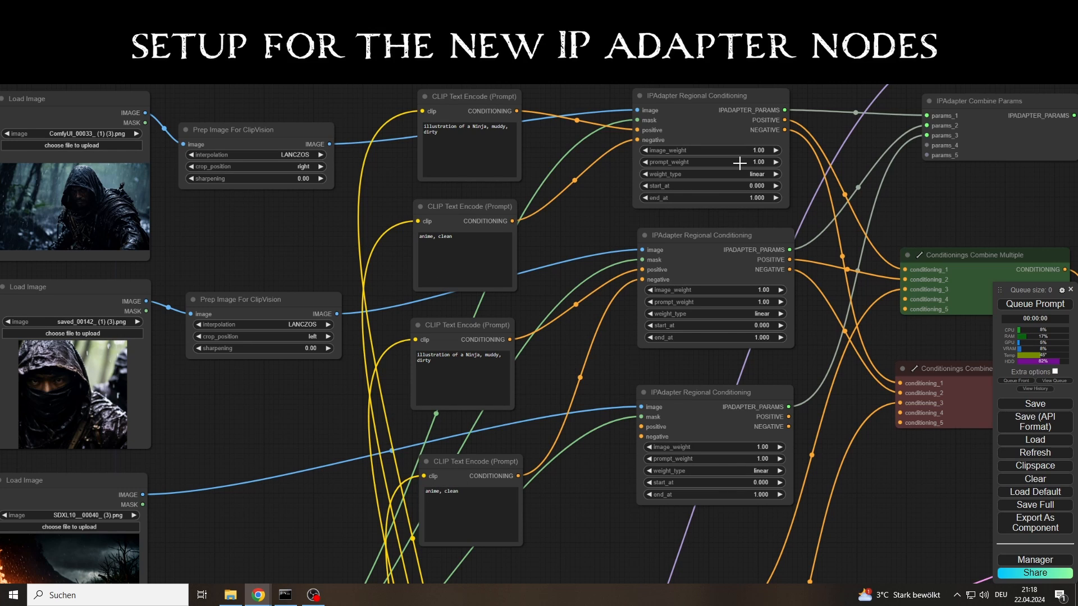
Set the first regional conditioning node's image weight to 0.4.
click(758, 151)
text(0.4)
key(Return)
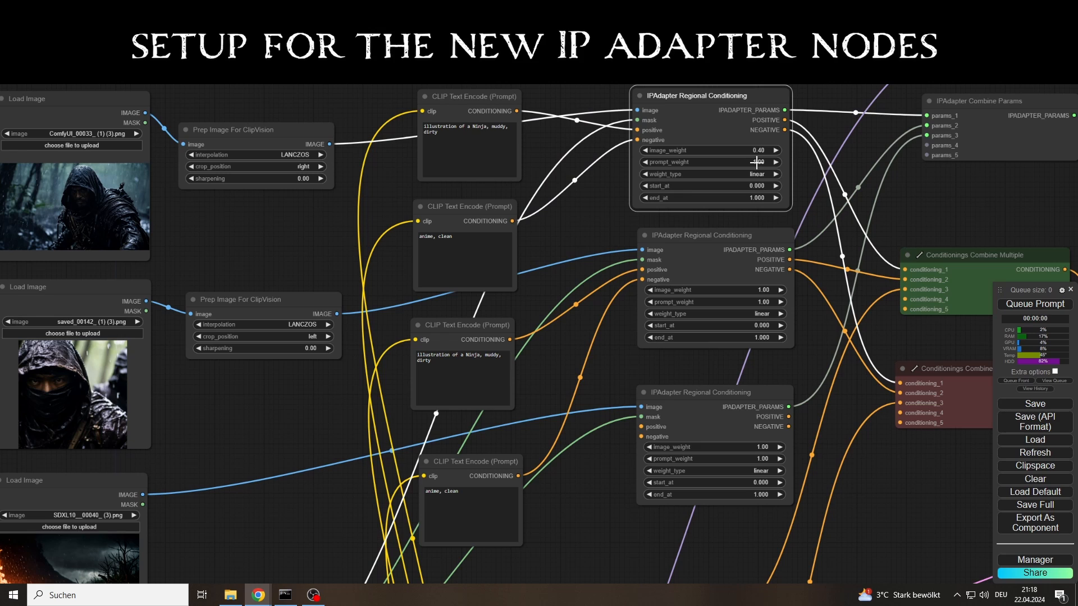
Set the first regional conditioning node's prompt weight to 0.95 and its weight type to weak input.
click(646, 163)
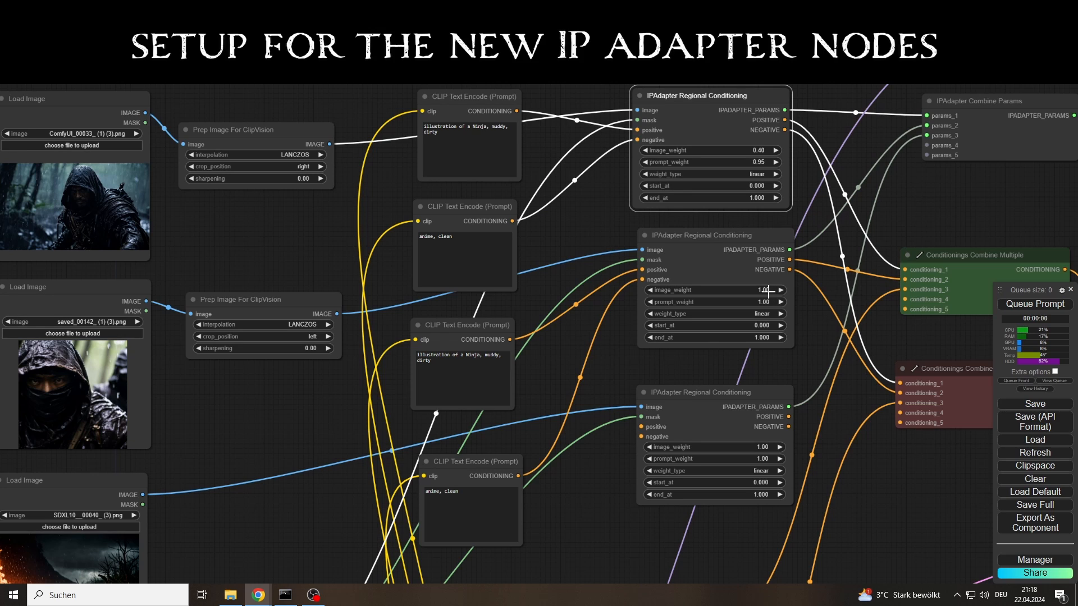
click(752, 174)
click(768, 246)
Set the image weight to 0.9 on the second regional conditioning node and 0.7 on the third.
click(761, 290)
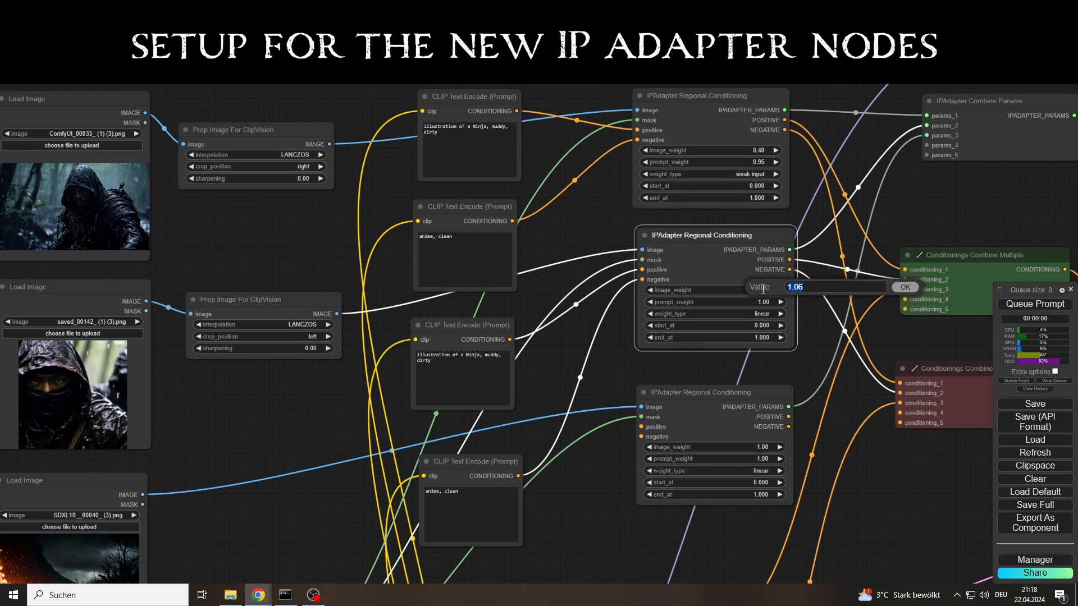
text(0.9)
key(Return)
click(761, 447)
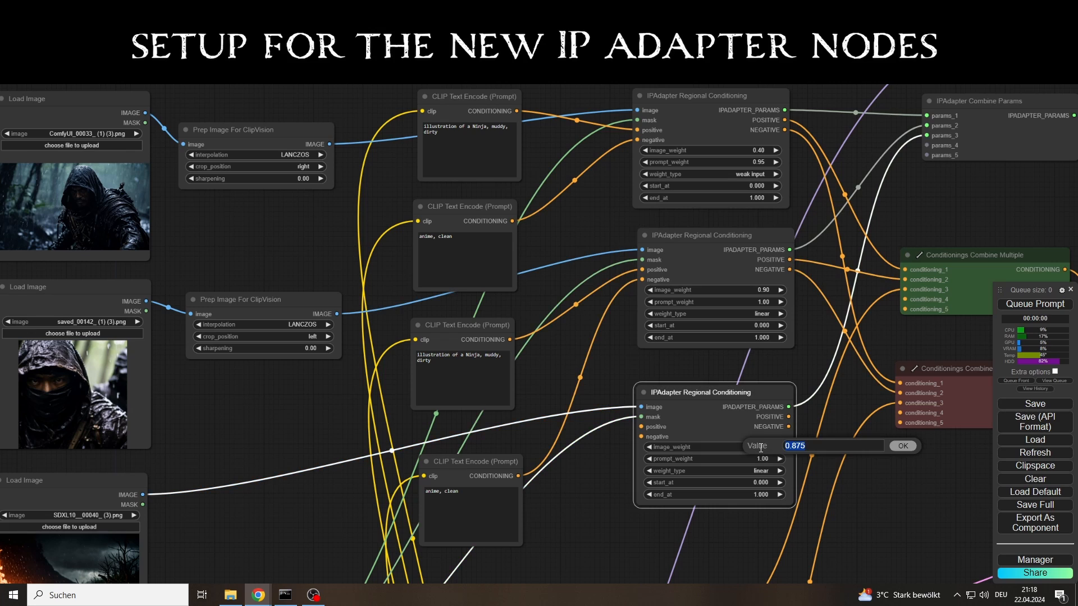
text(0.7)
key(Return)
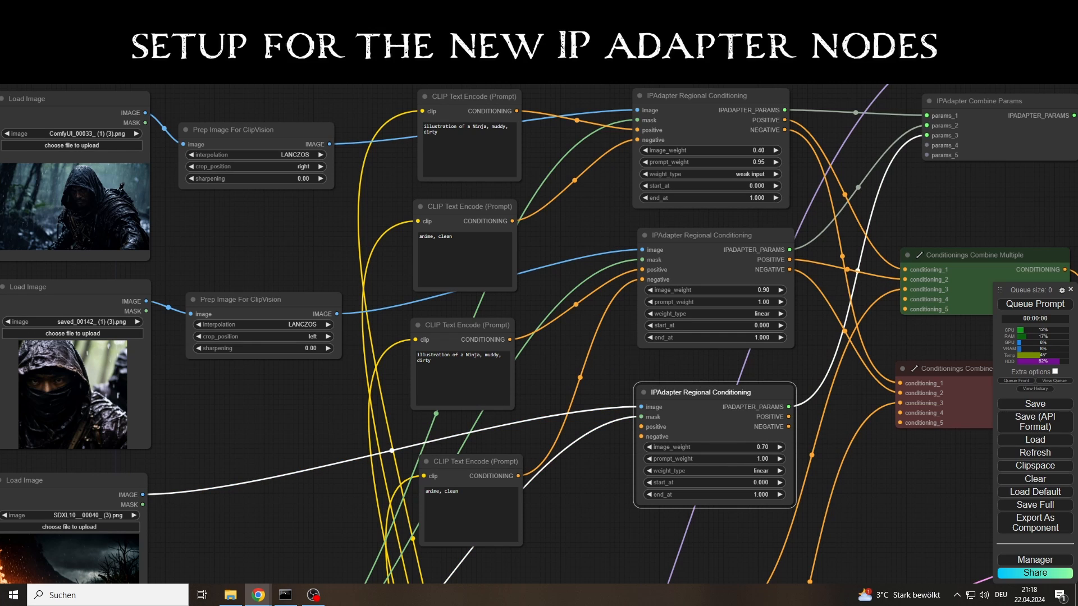
Duplicate the KSampler node and place the copy in the empty canvas area below the large preview node.
scroll(280, 477, down, 4)
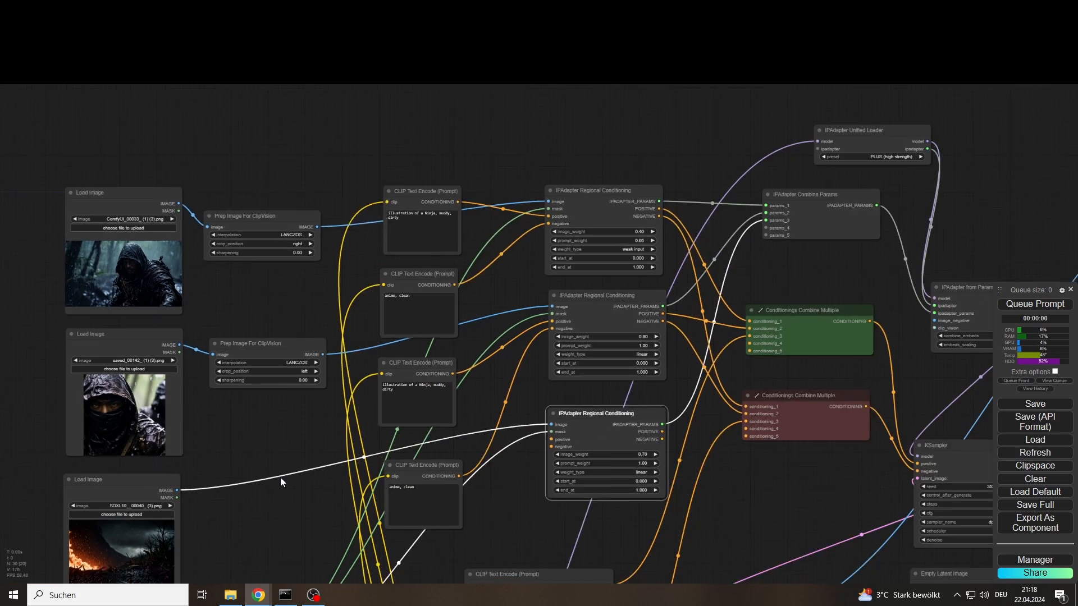
drag(280, 477, 254, 278)
drag(320, 533, 533, 511)
drag(695, 476, 599, 498)
scroll(424, 320, up, 4)
scroll(422, 322, down, 2)
drag(757, 293, 322, 374)
drag(589, 370, 513, 390)
drag(652, 406, 558, 345)
drag(275, 234, 724, 365)
drag(598, 403, 531, 349)
scroll(531, 349, up, 2)
drag(895, 366, 855, 354)
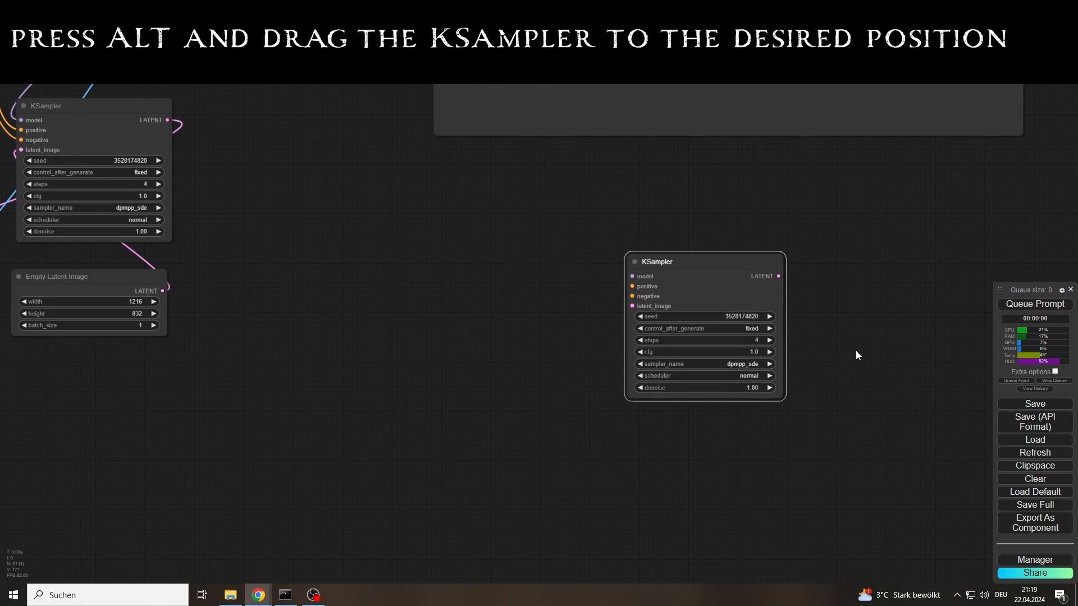
Set the duplicated KSampler's denoise to 0.55.
click(756, 388)
text(0.55)
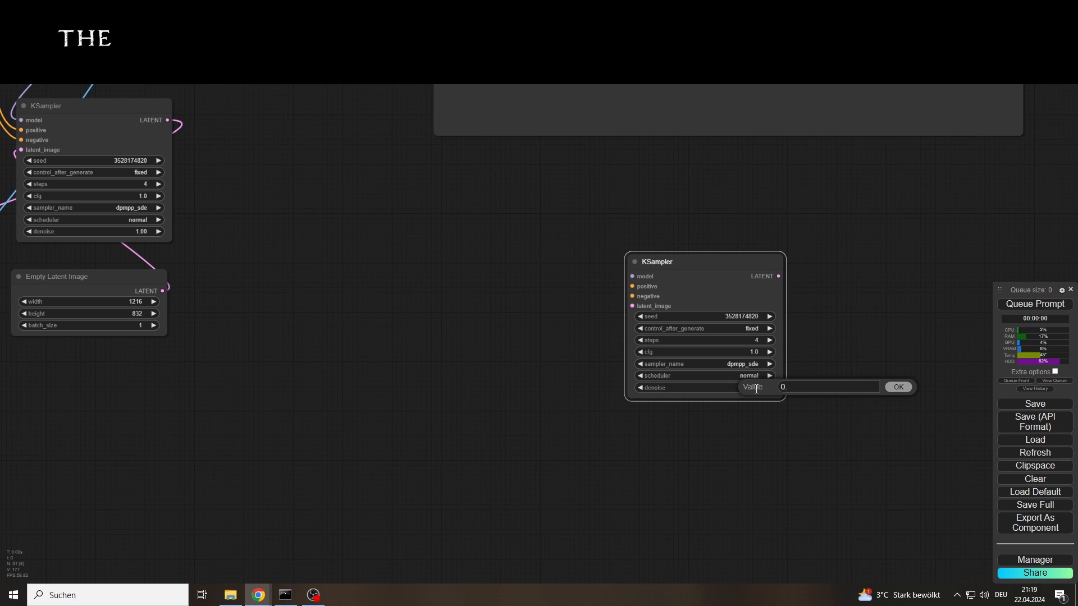
key(Return)
Add an NNLatentUpscale node and connect it between the first KSampler's latent output and the second KSampler's latent input.
drag(510, 291, 550, 297)
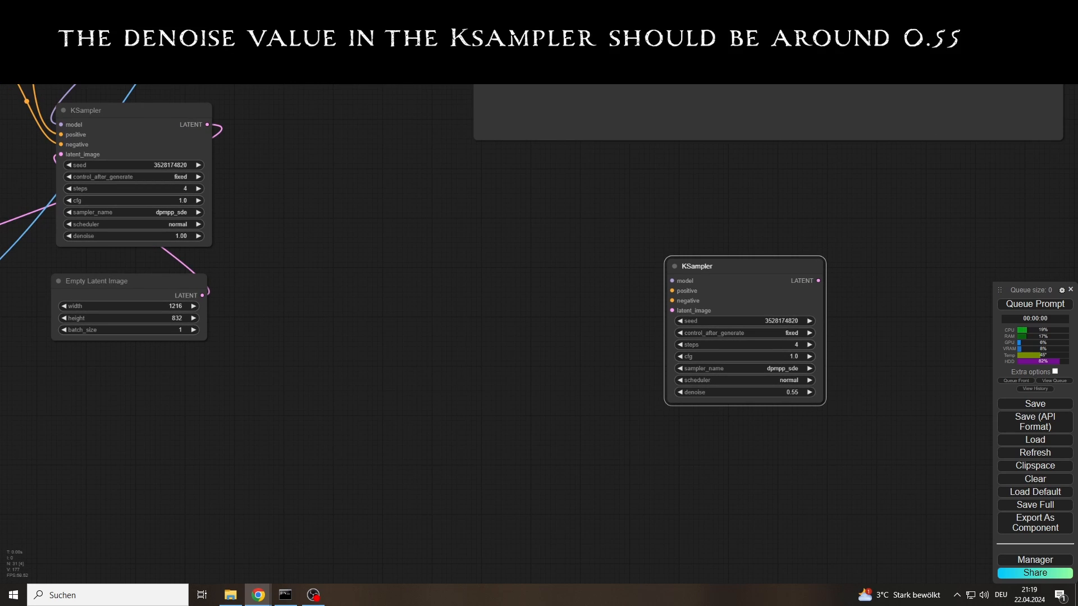
double_click(362, 298)
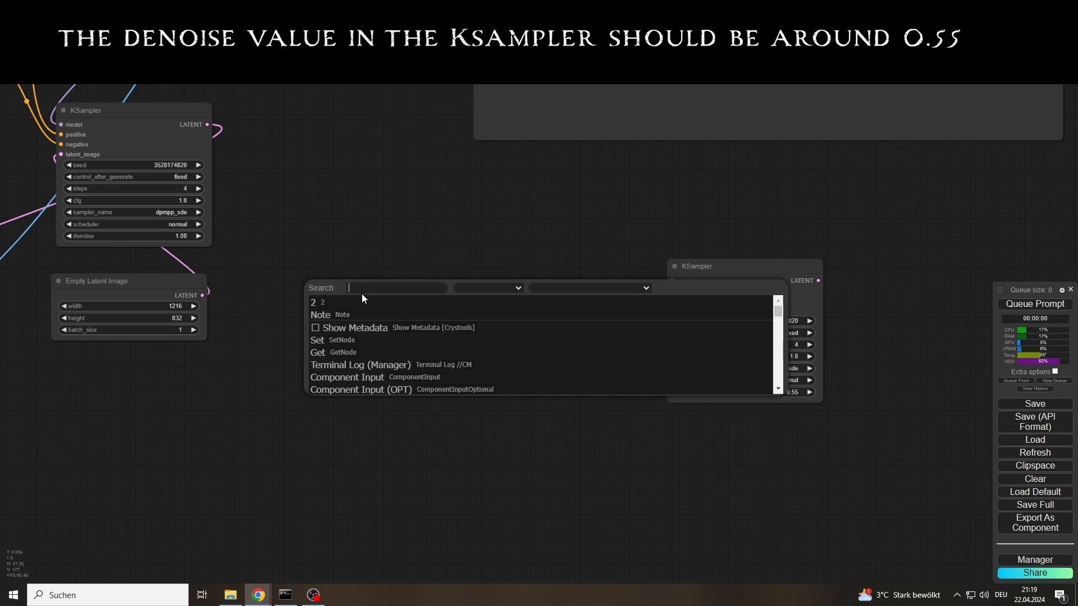
text(nnla)
key(Return)
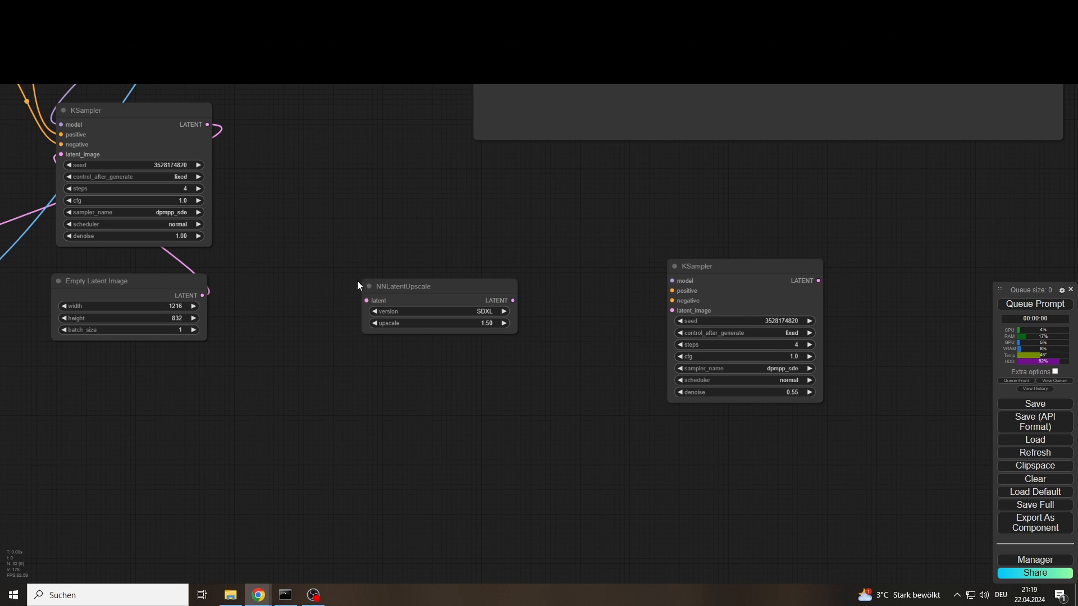
drag(207, 124, 369, 303)
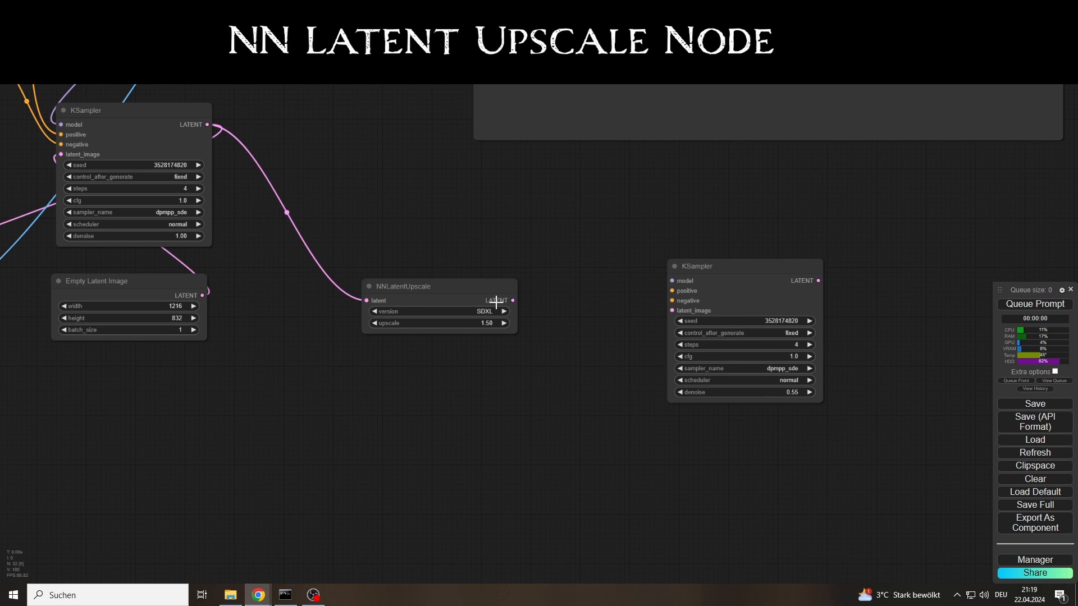
drag(512, 301, 672, 311)
Set the NNLatentUpscale factor to 1.2 and move the node slightly closer to the second KSampler.
click(477, 324)
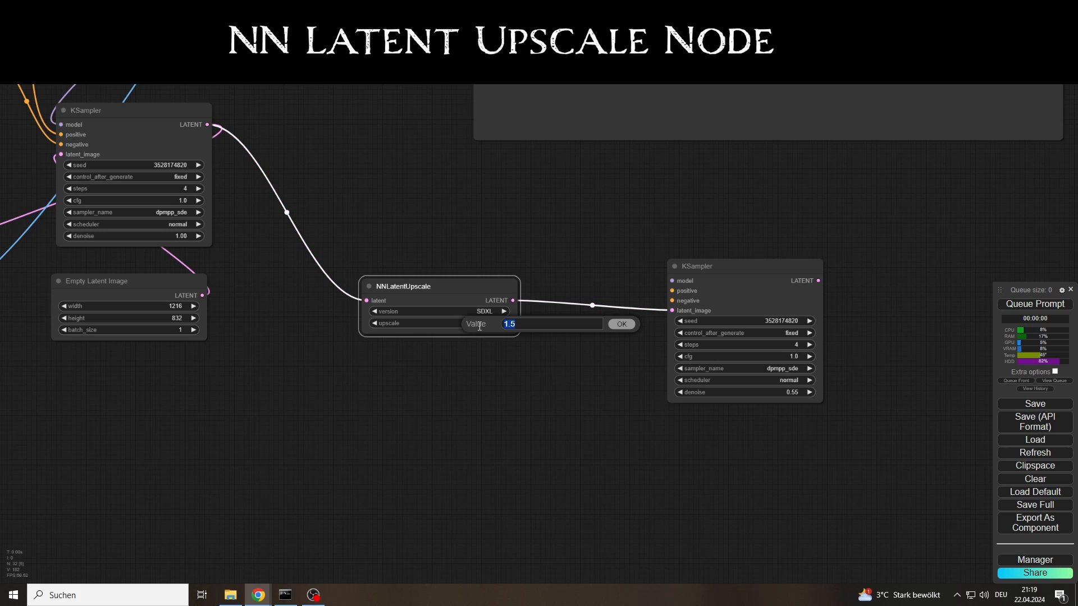
text(1)
key(Return)
drag(415, 286, 443, 307)
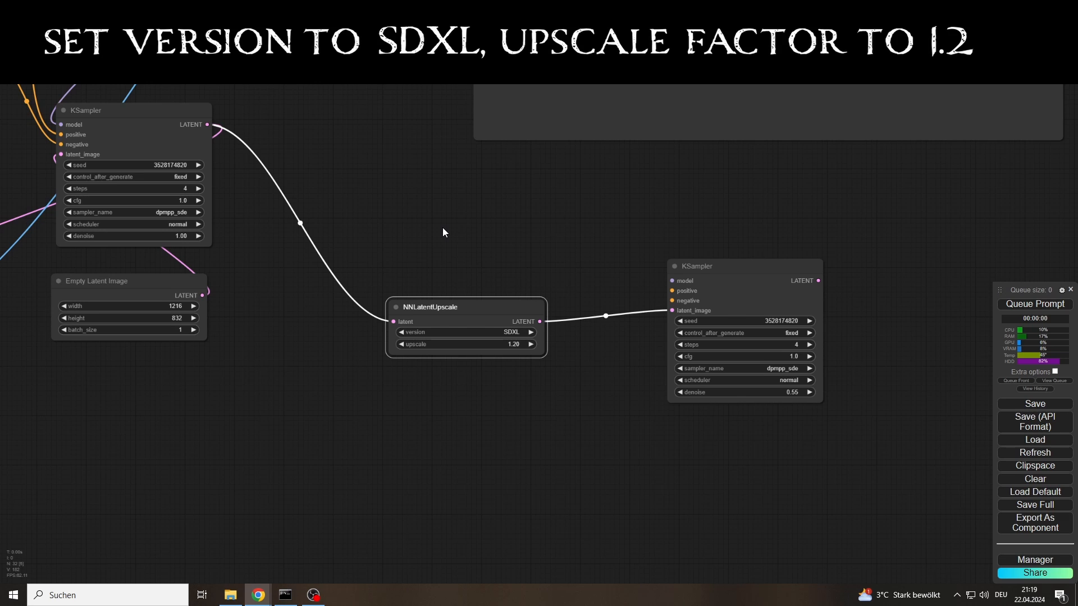
Add an Automatic CFG node and place it above the NNLatentUpscale node.
double_click(457, 226)
text(automa)
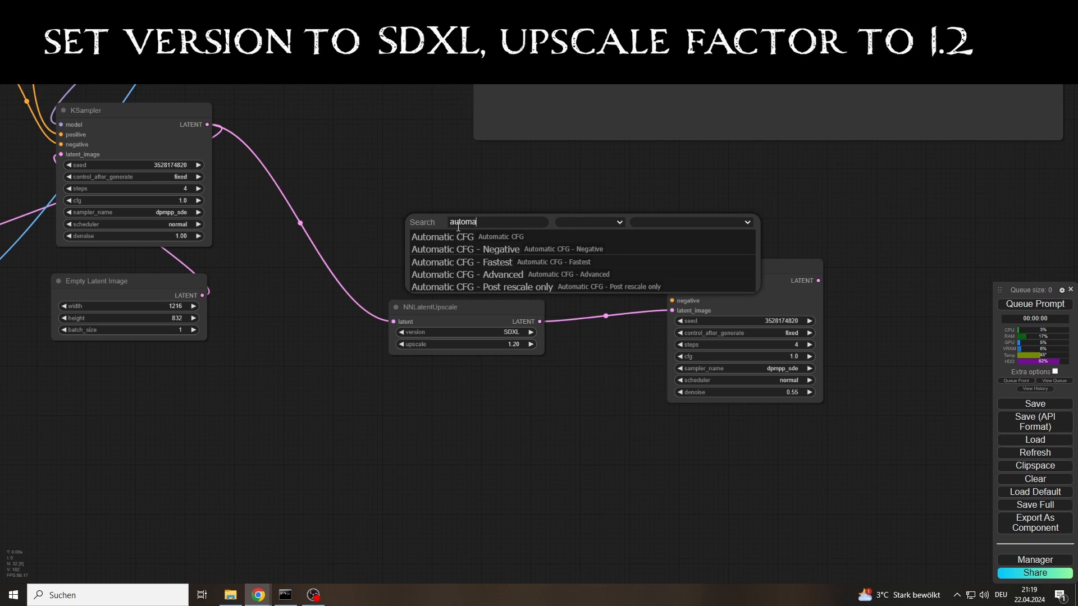
text(tic)
key(Return)
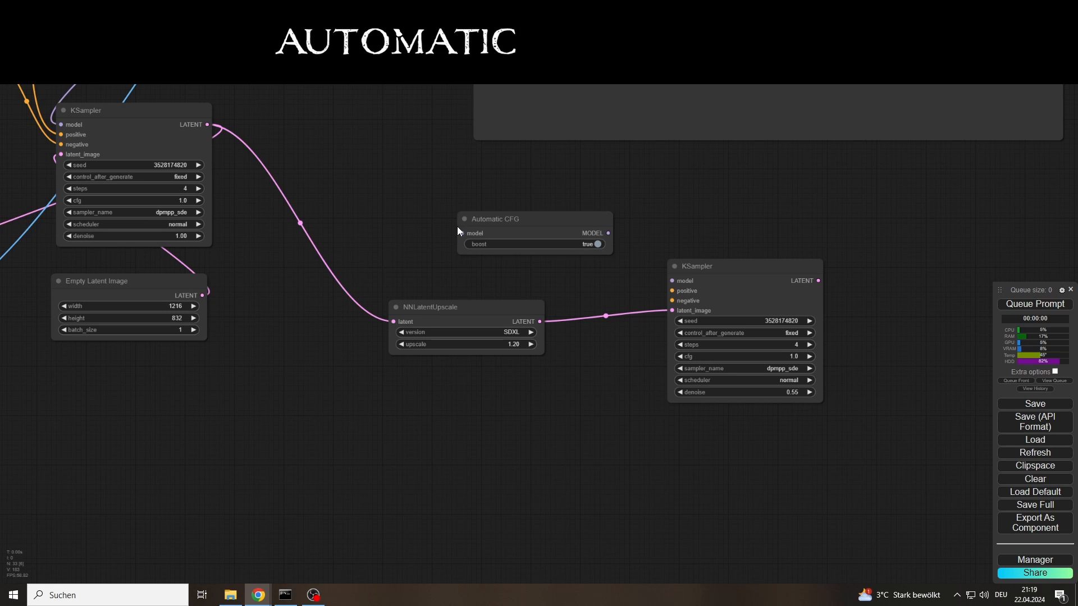
drag(482, 219, 373, 206)
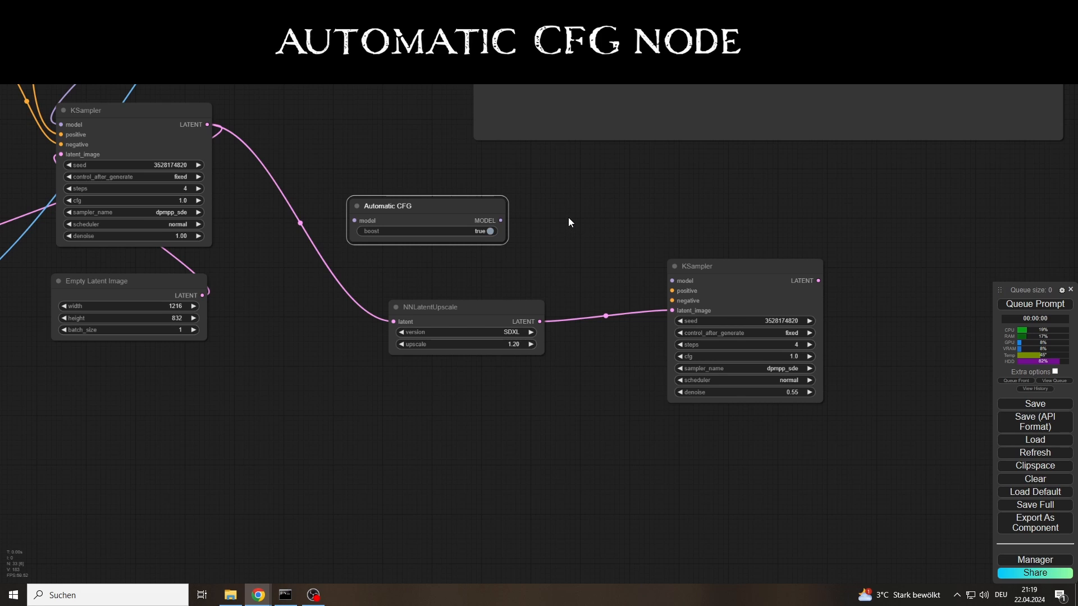
Add a Perturbed-Attention Guidance (Advanced) node and connect its model between Automatic CFG and the second KSampler.
double_click(568, 217)
text(pertur)
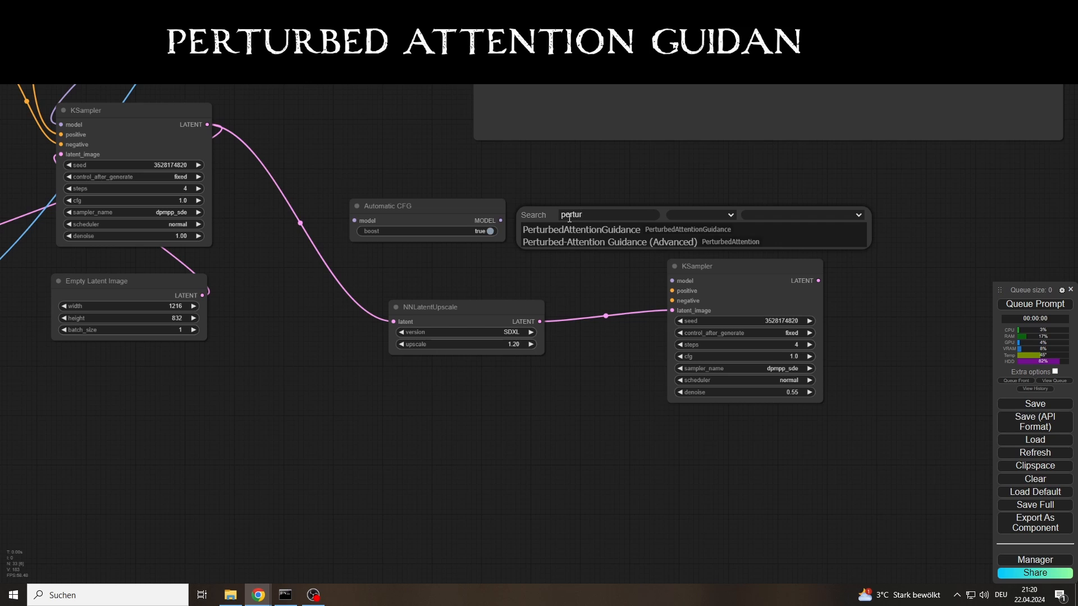
key(Down)
key(Return)
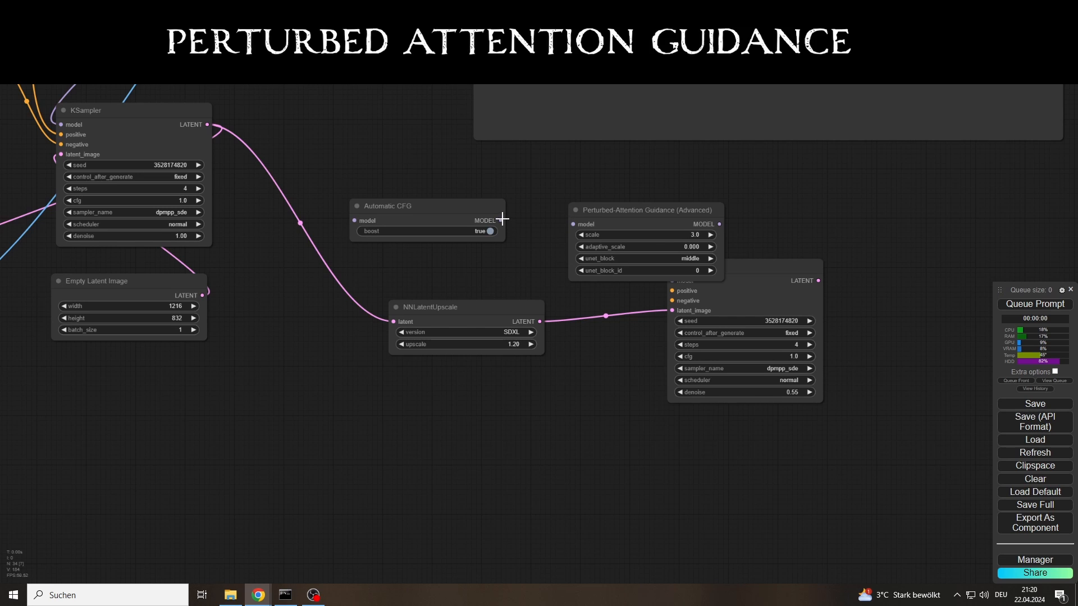
drag(500, 220, 570, 224)
drag(609, 214, 551, 203)
drag(445, 207, 413, 212)
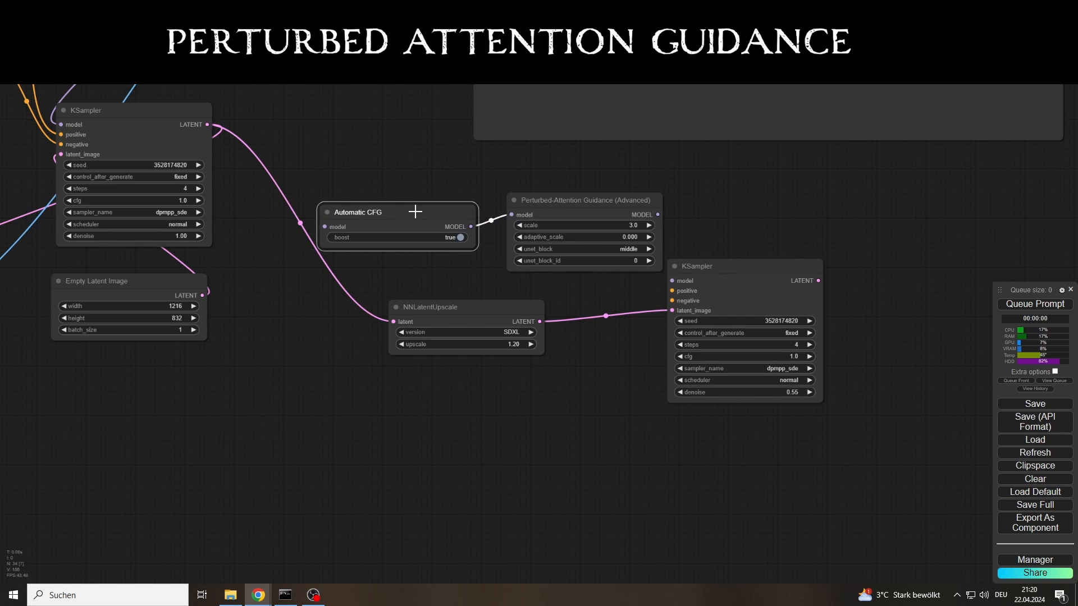
drag(658, 215, 672, 280)
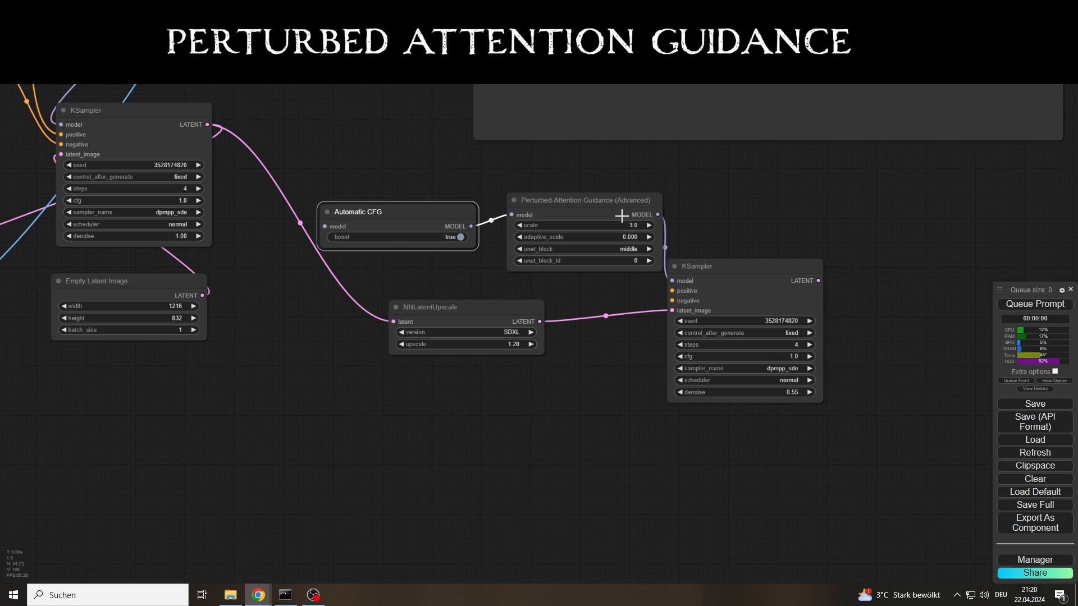
Set the Perturbed-Attention Guidance node's unet_block to input and its scale to 2.5.
click(630, 249)
click(633, 243)
click(630, 225)
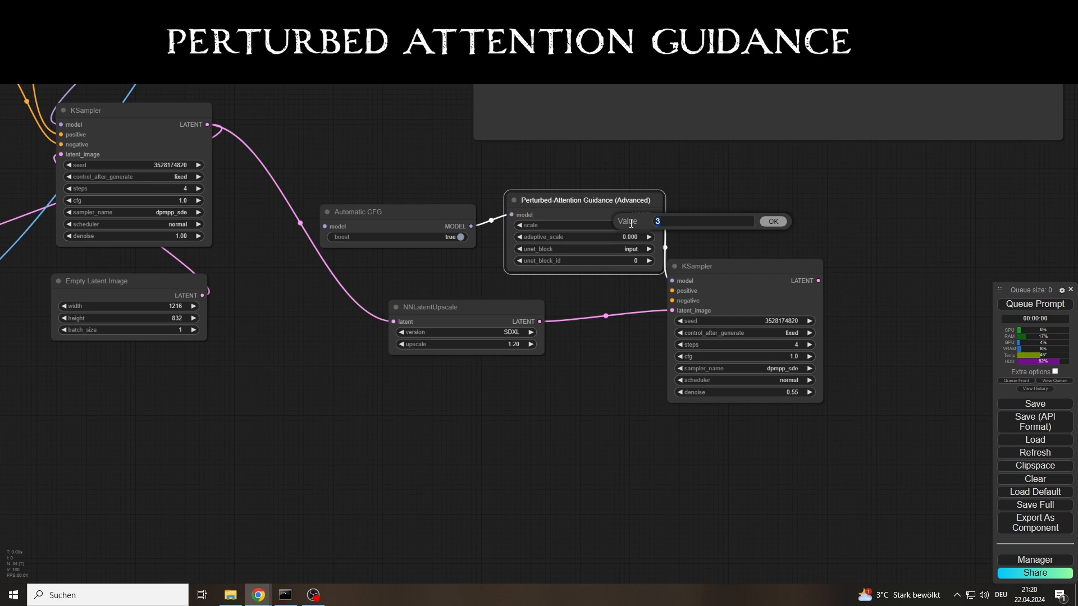
text(2.5)
key(Return)
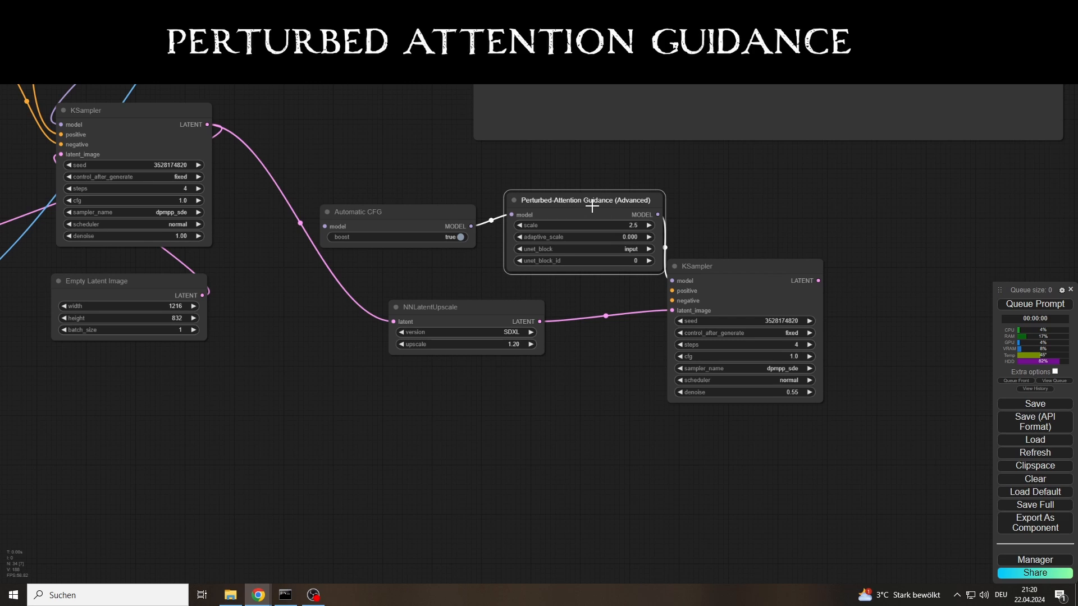
drag(592, 202, 580, 207)
Connect the checkpoint loader's model output to the Automatic CFG node's model input.
scroll(251, 245, down, 3)
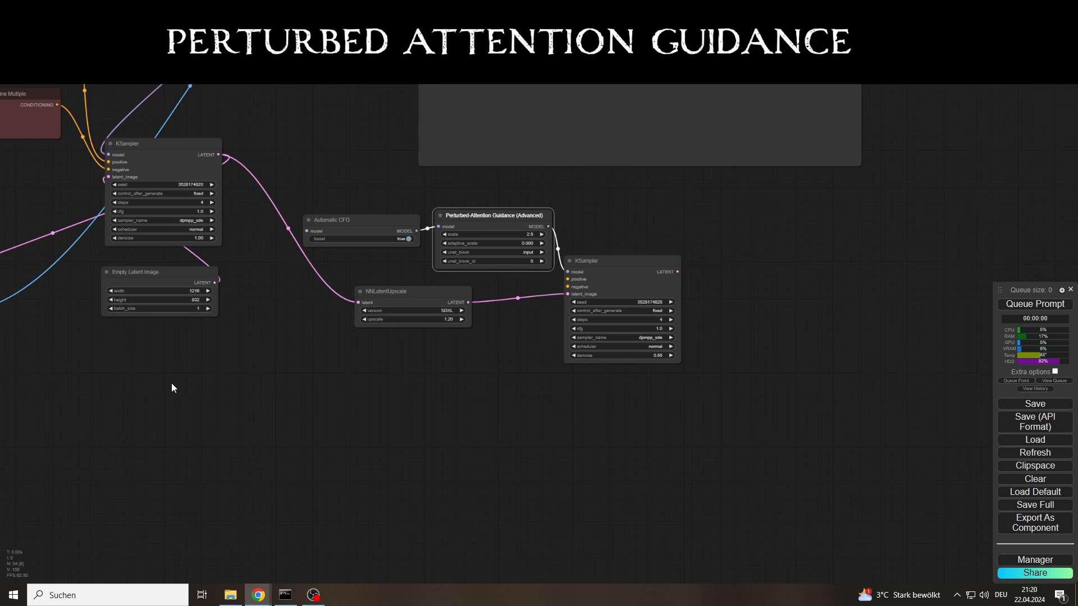
drag(171, 382, 419, 375)
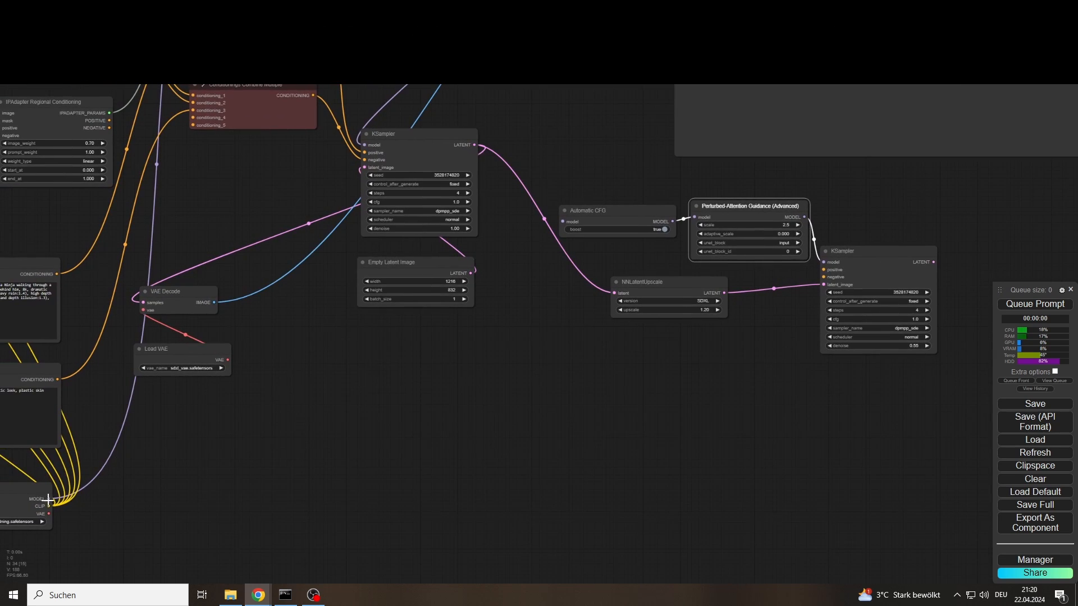
drag(49, 498, 563, 222)
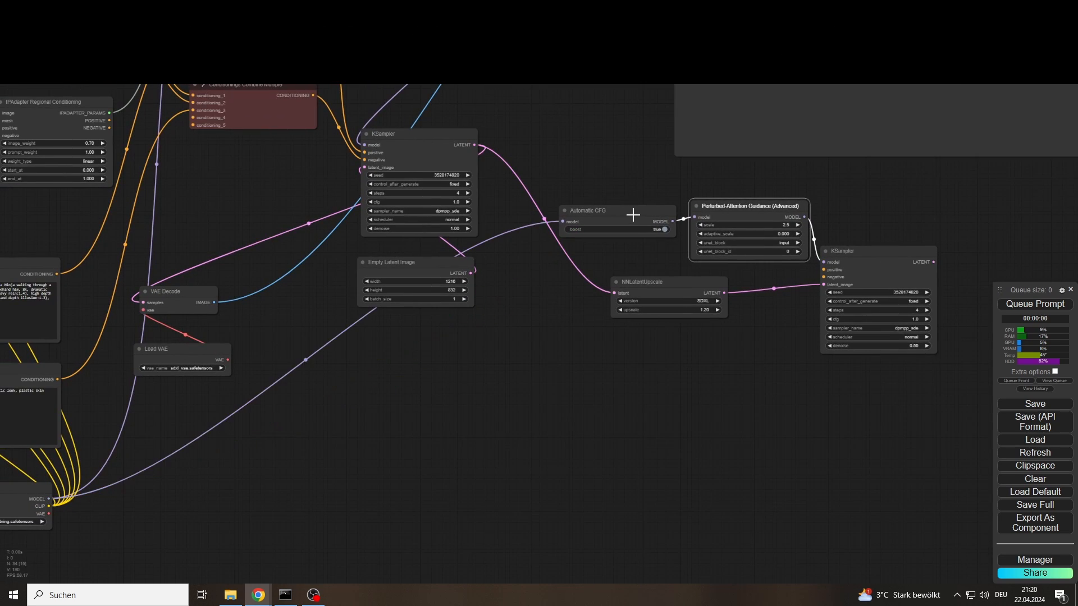
drag(633, 214, 619, 214)
Connect the green and red Conditionings Combine Multiple nodes to the second KSampler's positive and negative inputs respectively.
drag(679, 252, 479, 314)
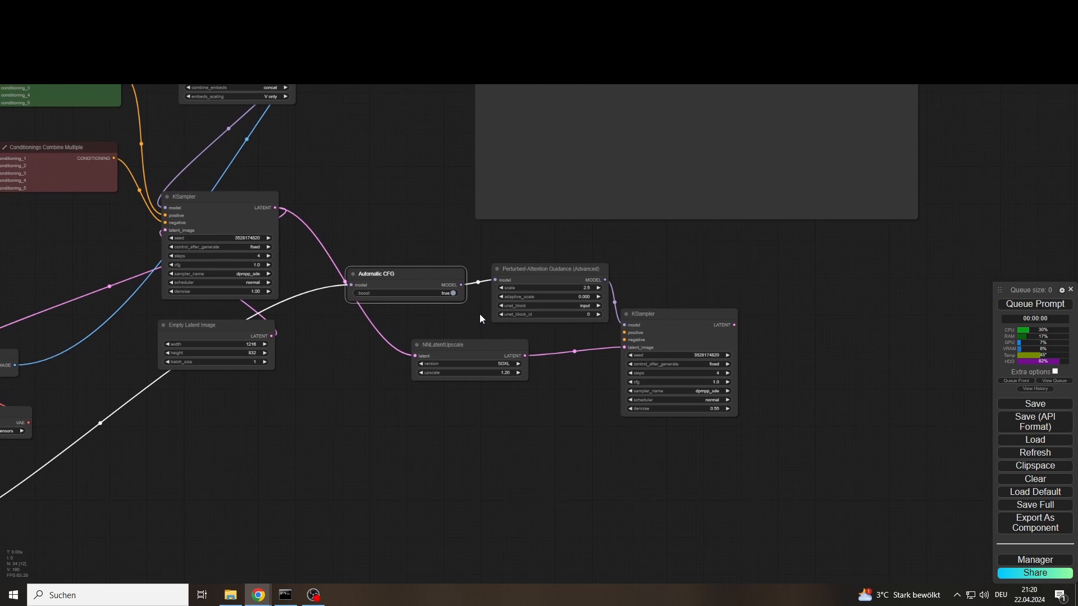
drag(262, 147, 258, 189)
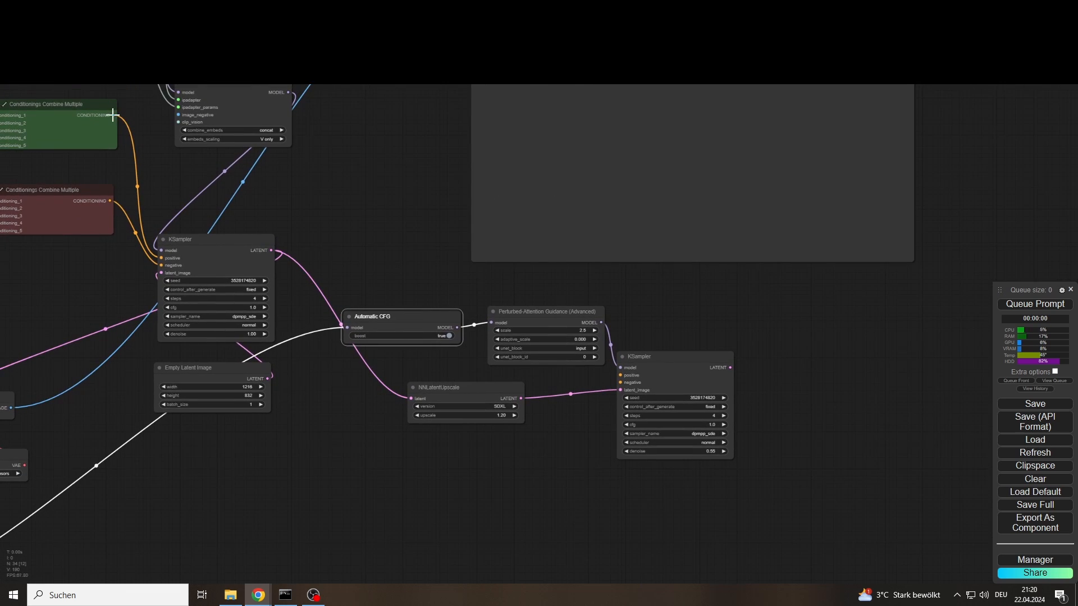
drag(114, 115, 623, 374)
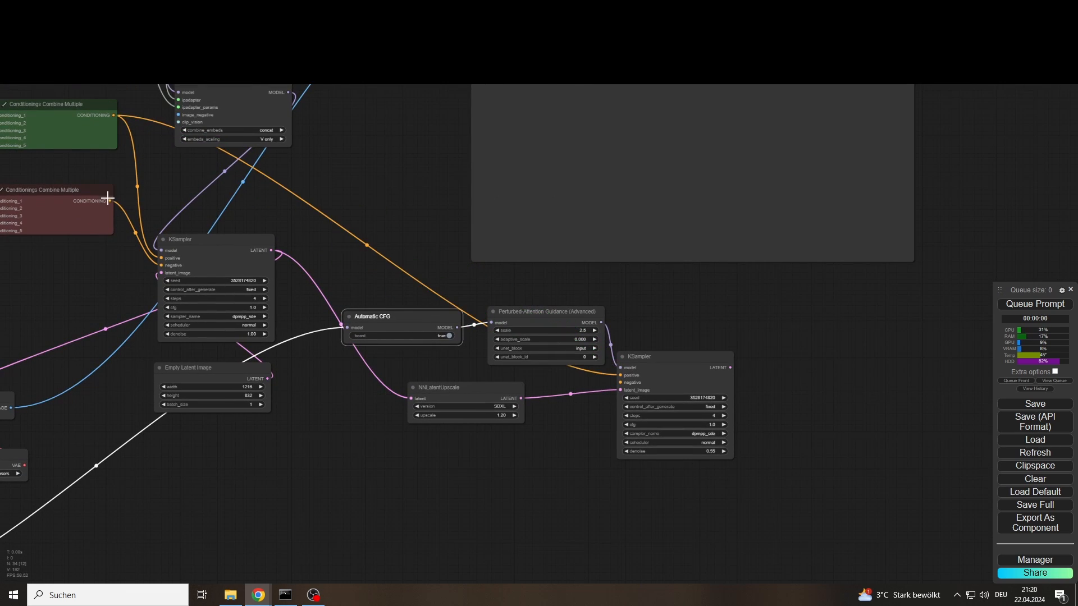
drag(110, 201, 621, 382)
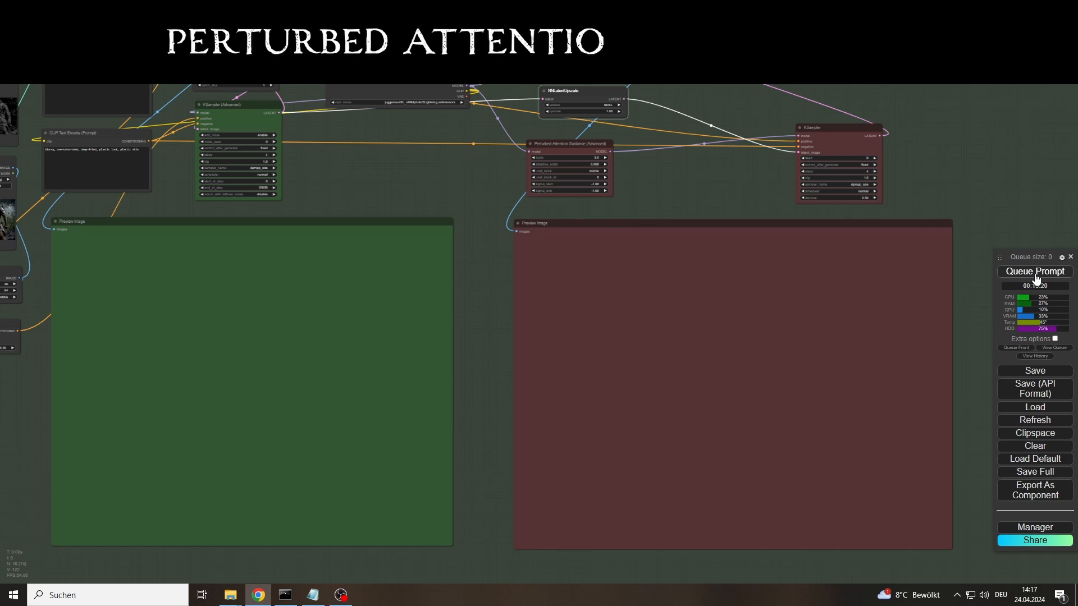
Queue the prompt to generate both images and shift the red Preview Image node slightly towards the green one.
click(1035, 274)
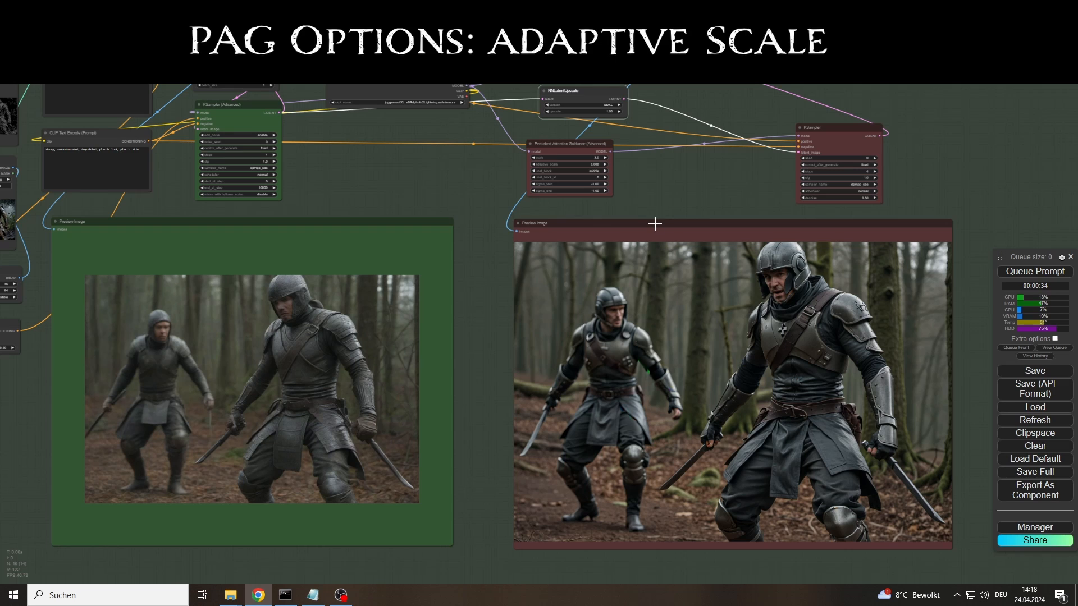
drag(655, 224, 644, 222)
click(668, 186)
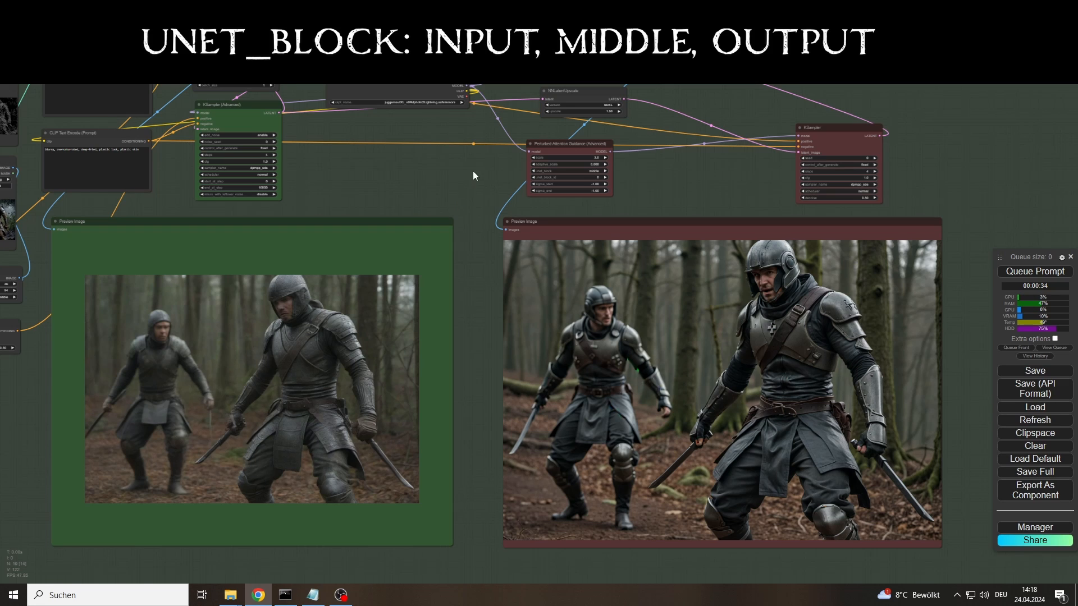
Move the Load Image node with the two-ninja reference between the green KSampler and the Perturbed-Attention Guidance node.
drag(296, 176, 317, 189)
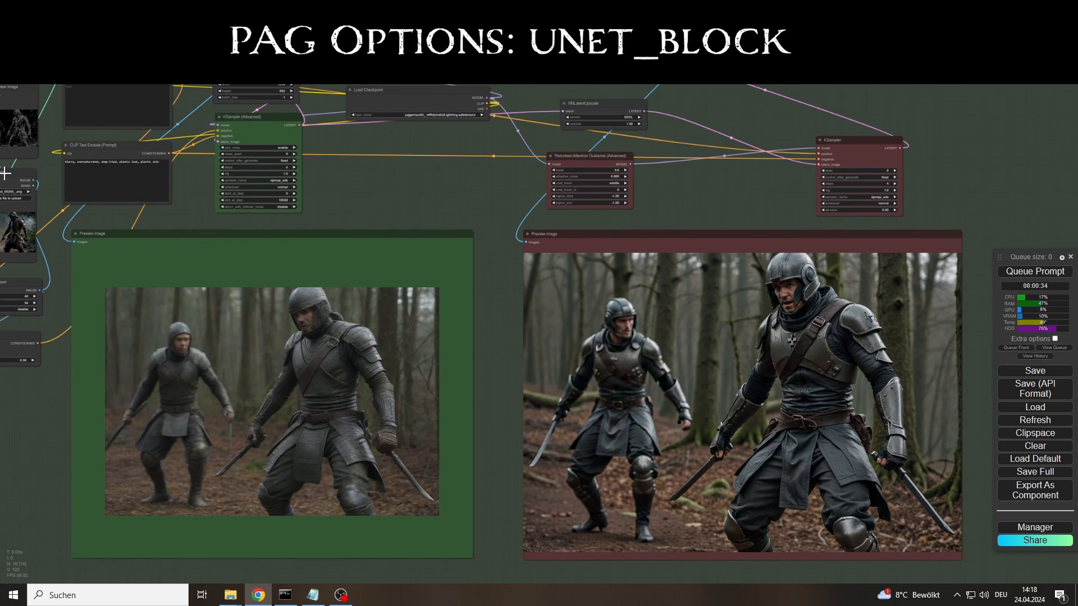
drag(16, 172, 397, 132)
drag(391, 226, 411, 213)
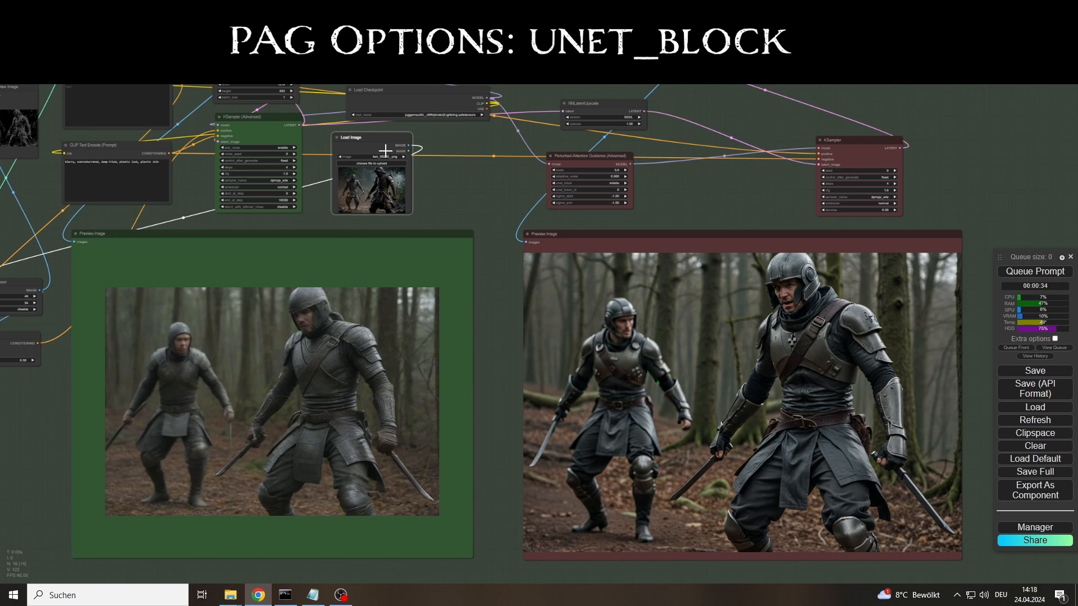
drag(380, 139, 405, 142)
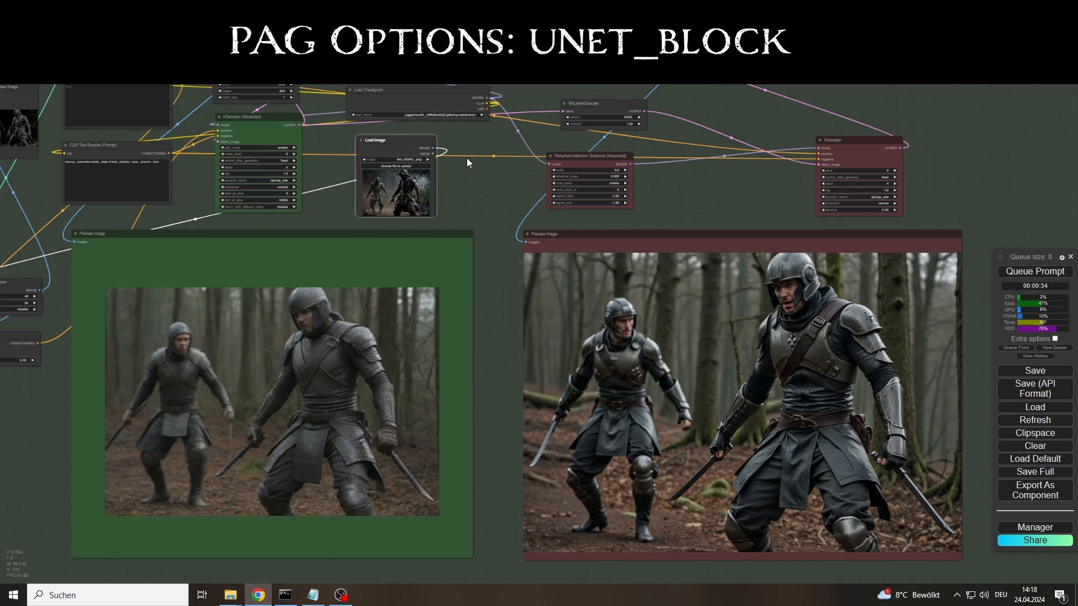
drag(507, 196, 469, 199)
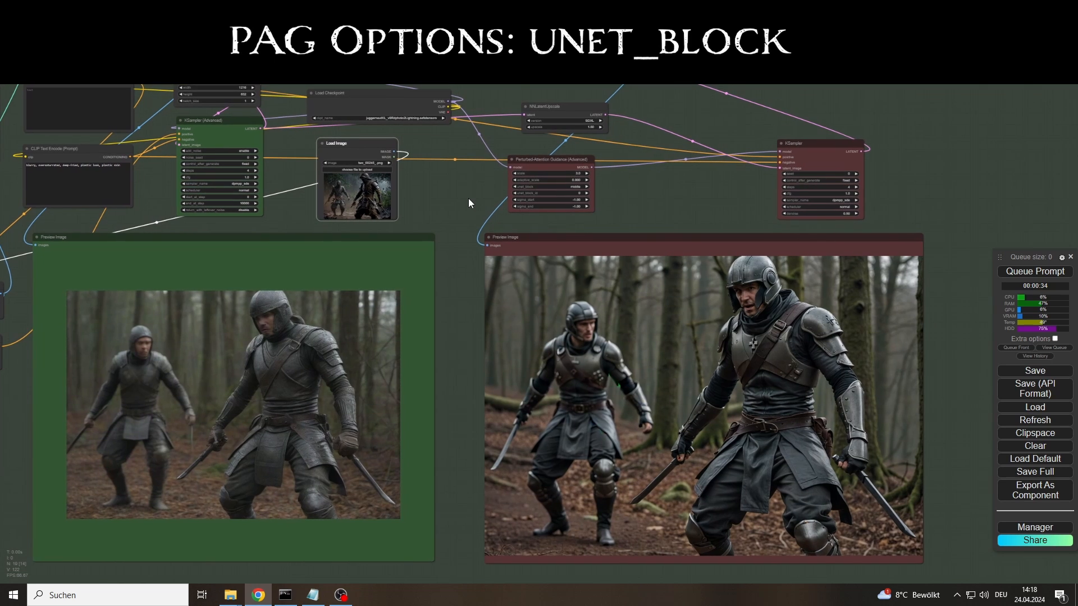
click(183, 177)
click(183, 178)
click(183, 177)
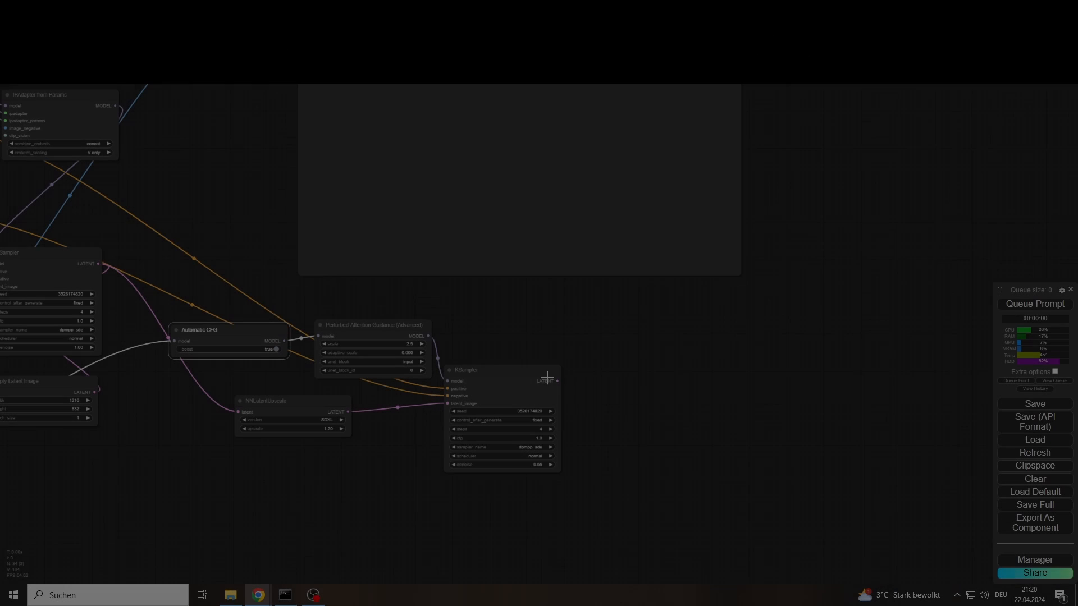
Attach a VAE Decode node to the second KSampler's latent output and feed its image into a new Preview Image node.
drag(557, 381, 659, 401)
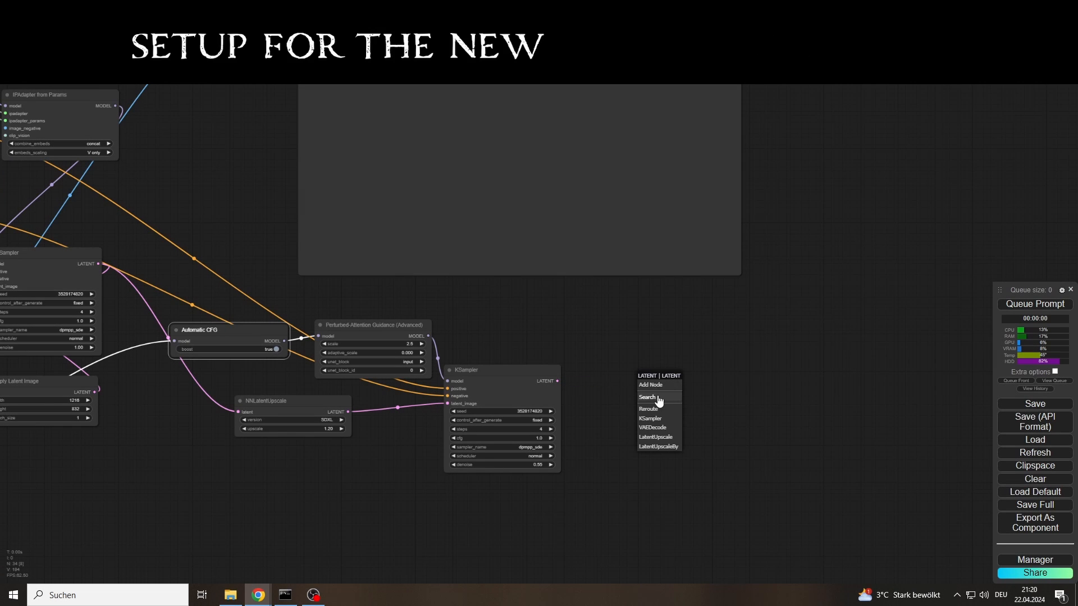
click(652, 427)
double_click(732, 387)
text(pre)
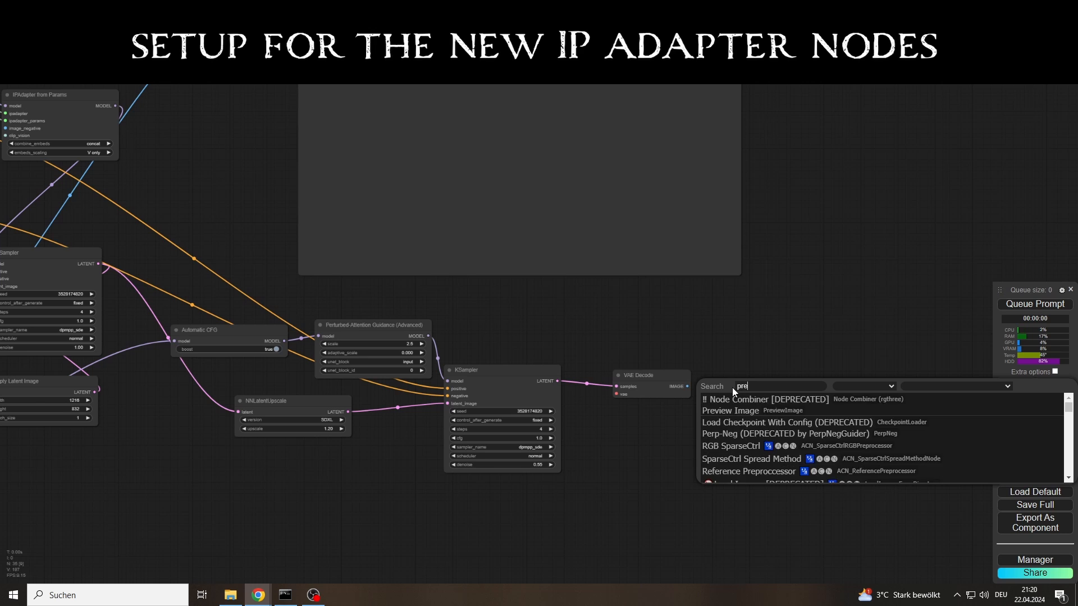
text(view)
key(Return)
drag(687, 386, 750, 392)
Enlarge the new Preview Image node and place it beside the existing large preview at a similar size.
scroll(188, 186, down, 3)
drag(191, 192, 274, 322)
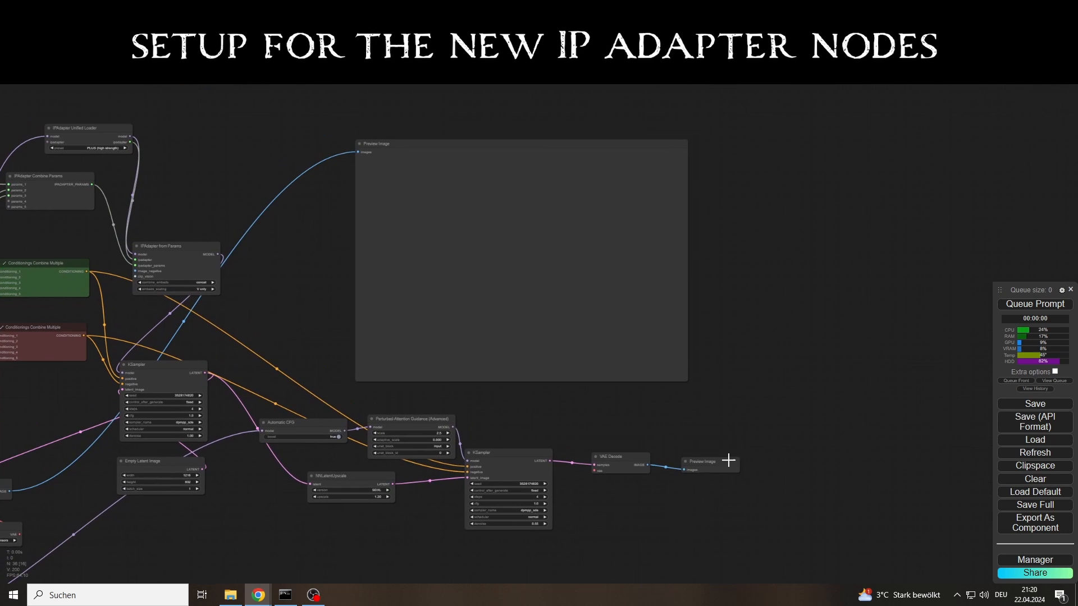
drag(728, 461, 995, 380)
drag(752, 138, 745, 142)
drag(943, 132, 847, 138)
mouse_move(895, 386)
mouse_down()
mouse_move(916, 395)
mouse_move(916, 385)
mouse_up()
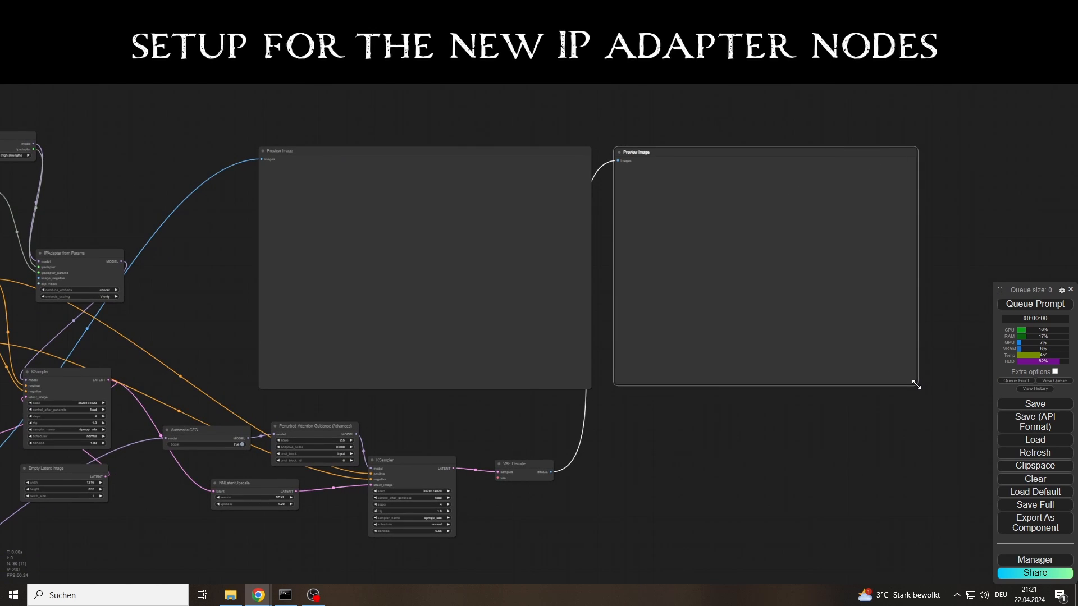
Move each VAE Decode node above its Preview Image node and connect the VAE loader to the second VAE Decode.
drag(183, 191, 282, 194)
scroll(237, 303, down, 1)
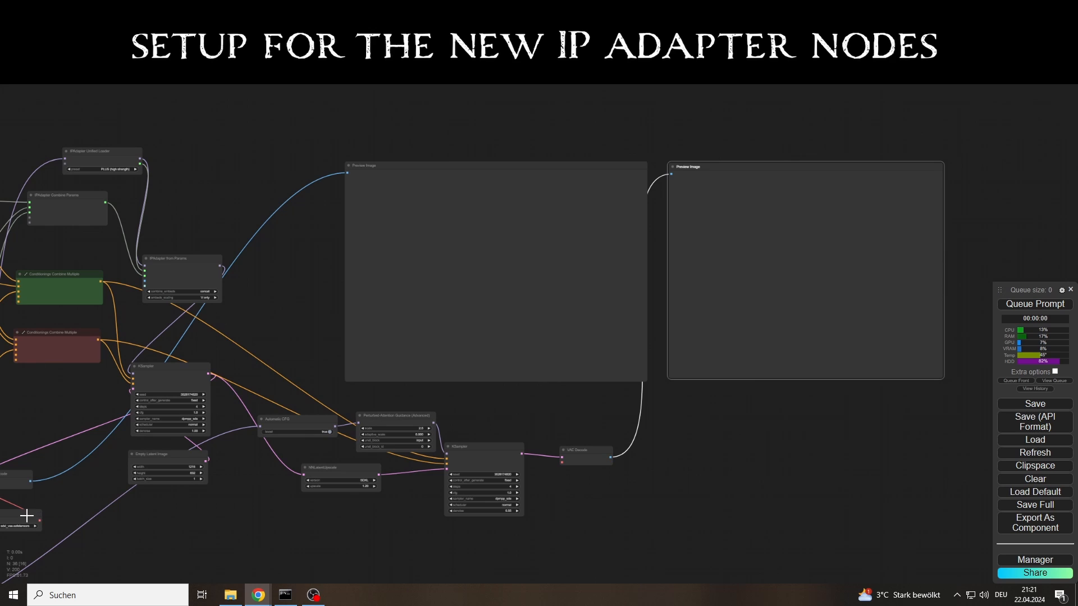
drag(21, 477, 395, 130)
drag(580, 456, 911, 134)
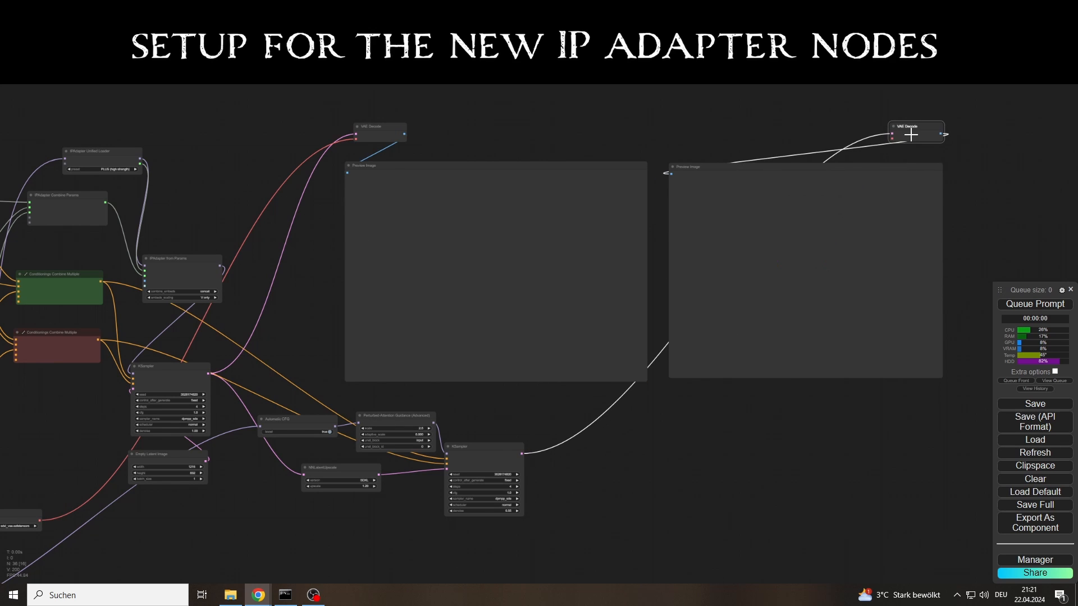
drag(40, 520, 893, 137)
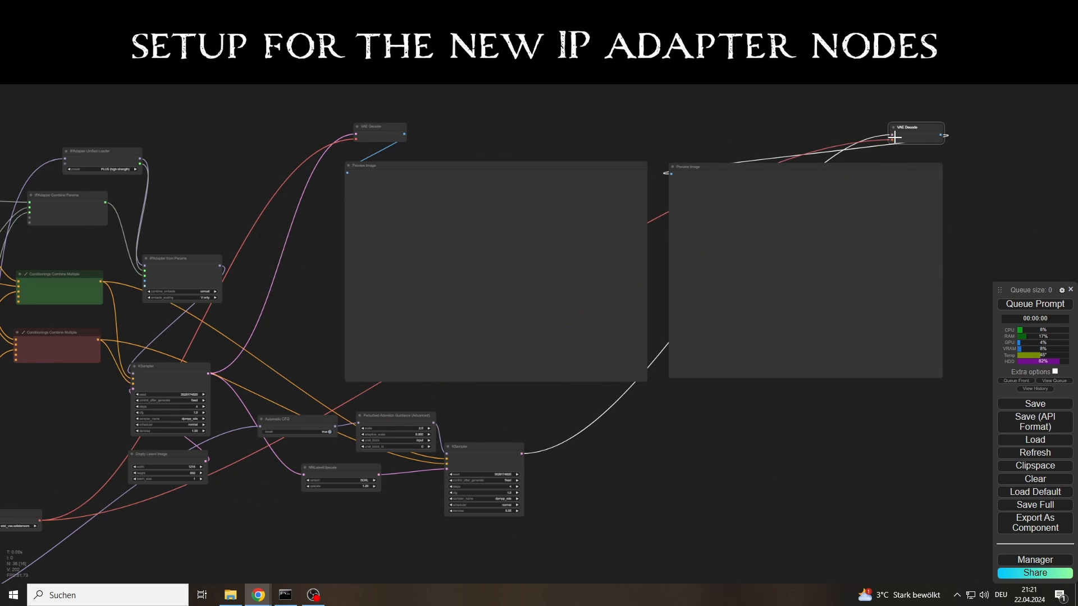
Add a Global Seed (Inspire) node to the workflow.
scroll(472, 429, up, 4)
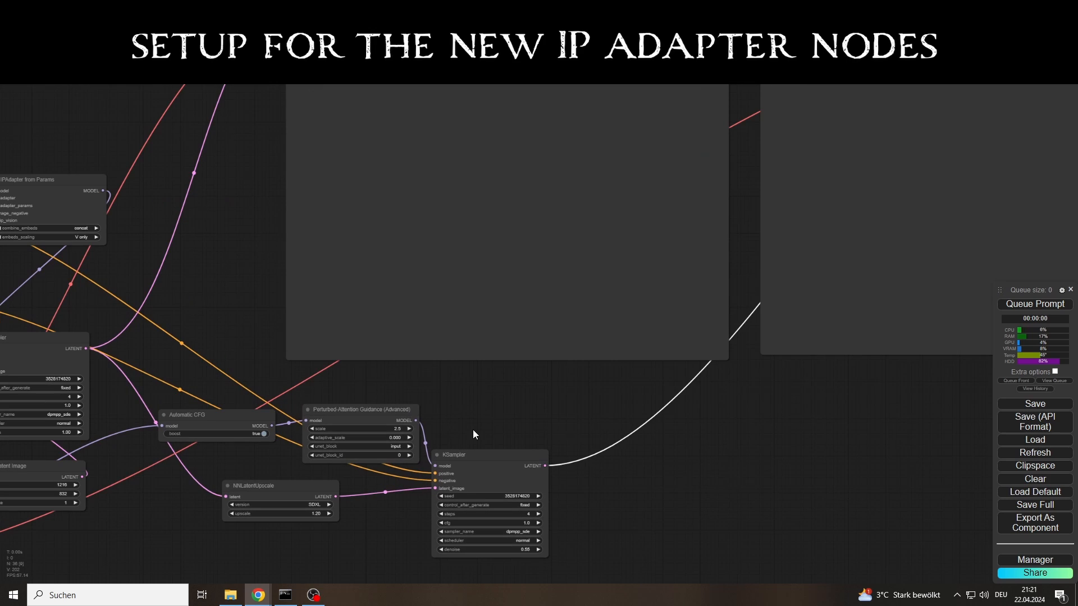
double_click(160, 264)
text(global s)
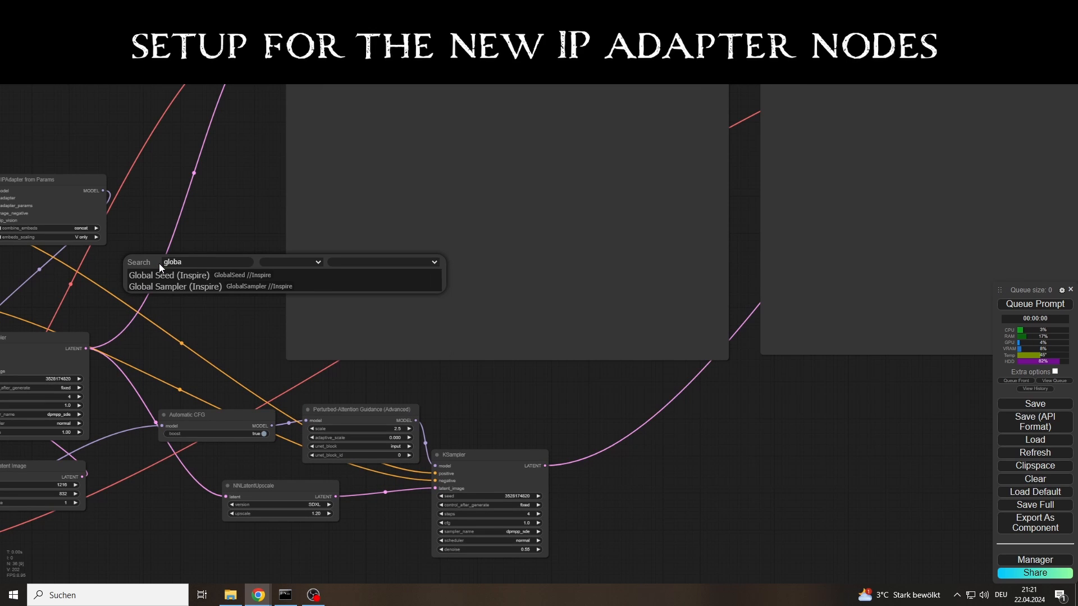
key(Return)
scroll(274, 254, up, 1)
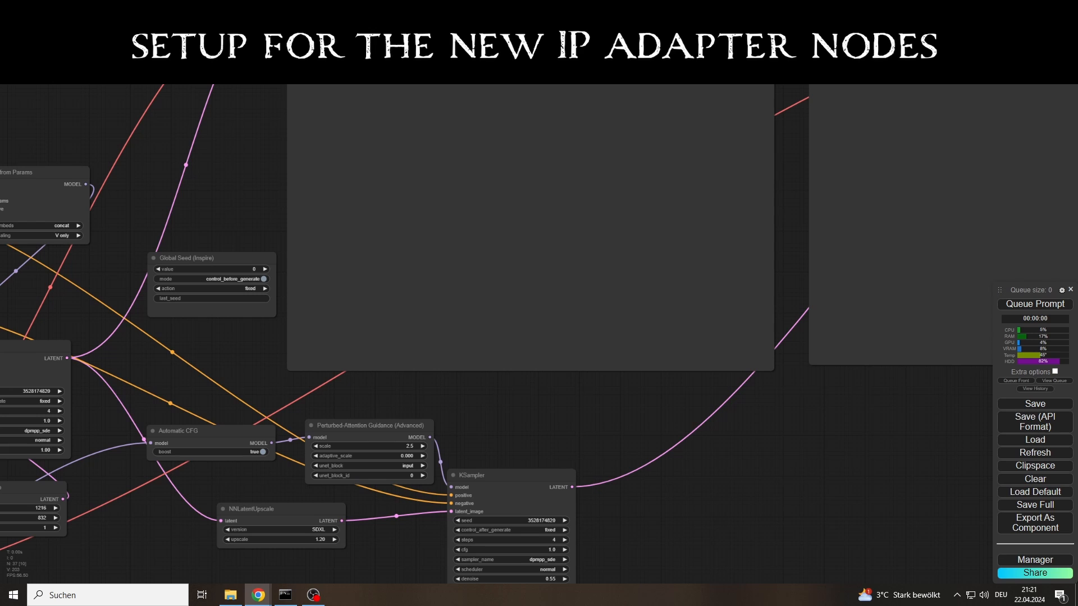
click(249, 270)
key(ctrl+v)
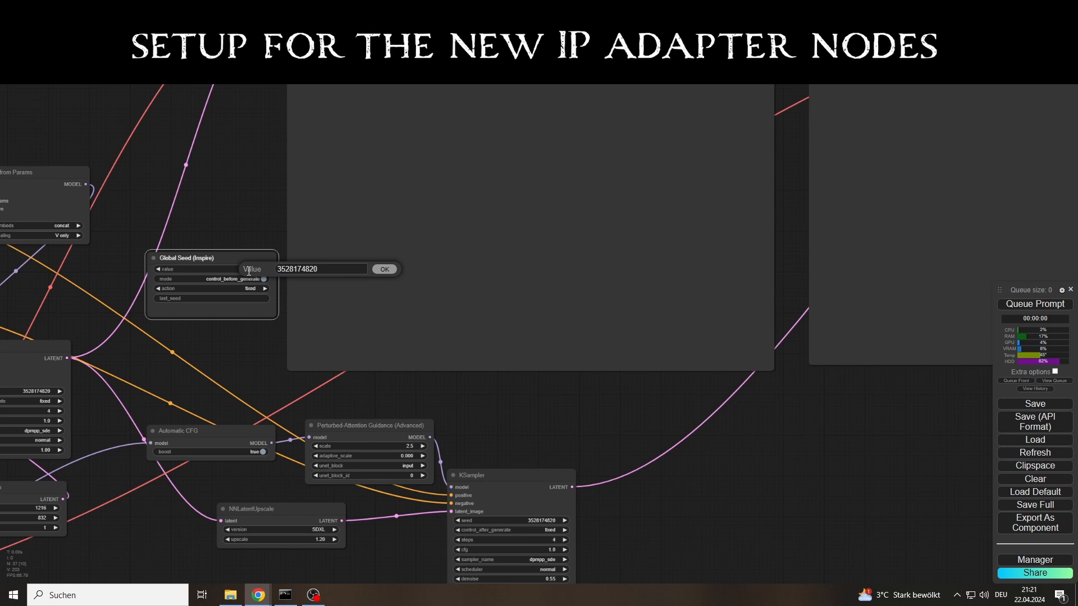
key(Return)
scroll(206, 210, down, 5)
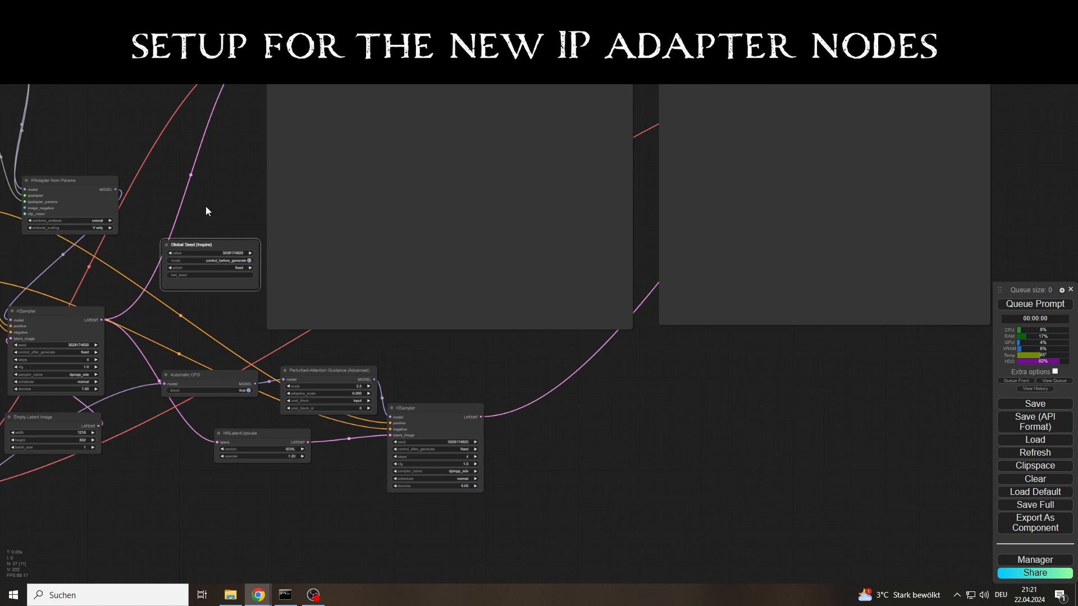
drag(285, 360, 626, 125)
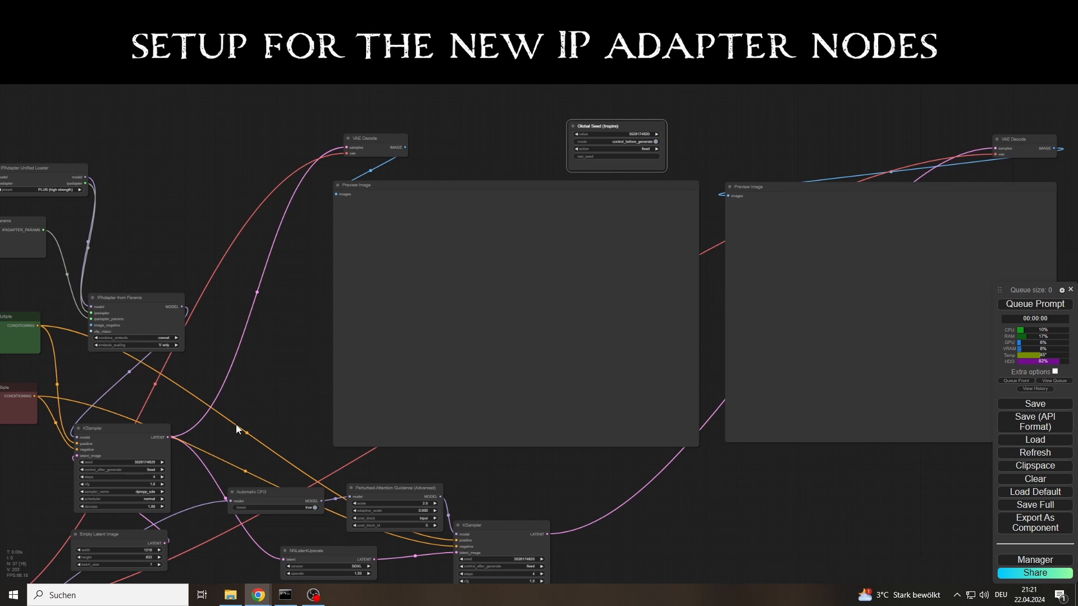
Add a new group near the workflow's upper-left corner and give it a title describing the masking setup.
drag(236, 426, 338, 300)
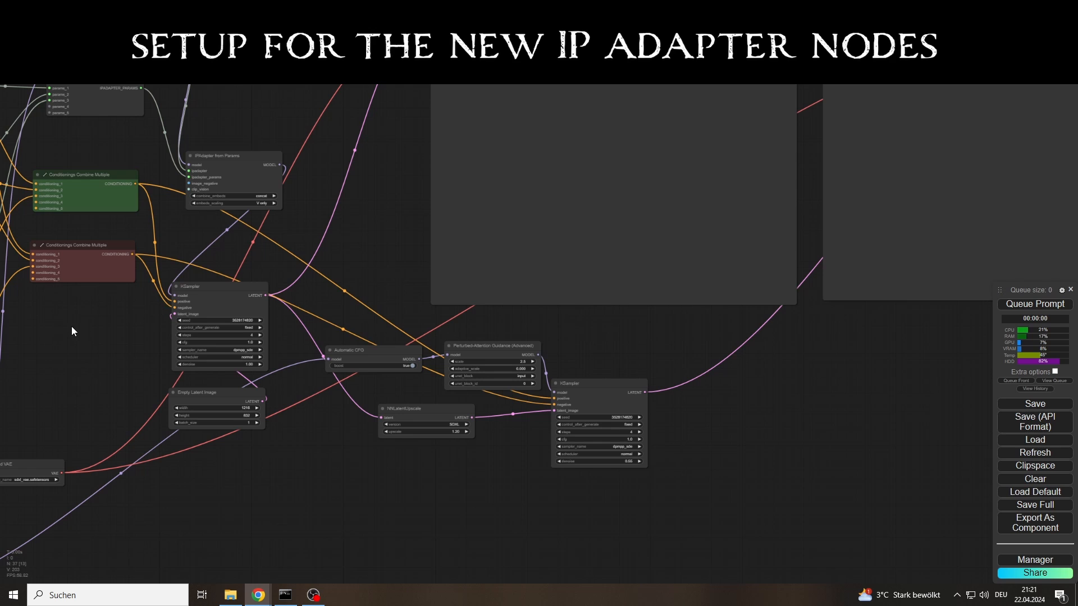
drag(72, 326, 406, 342)
scroll(408, 343, down, 5)
scroll(409, 345, down, 3)
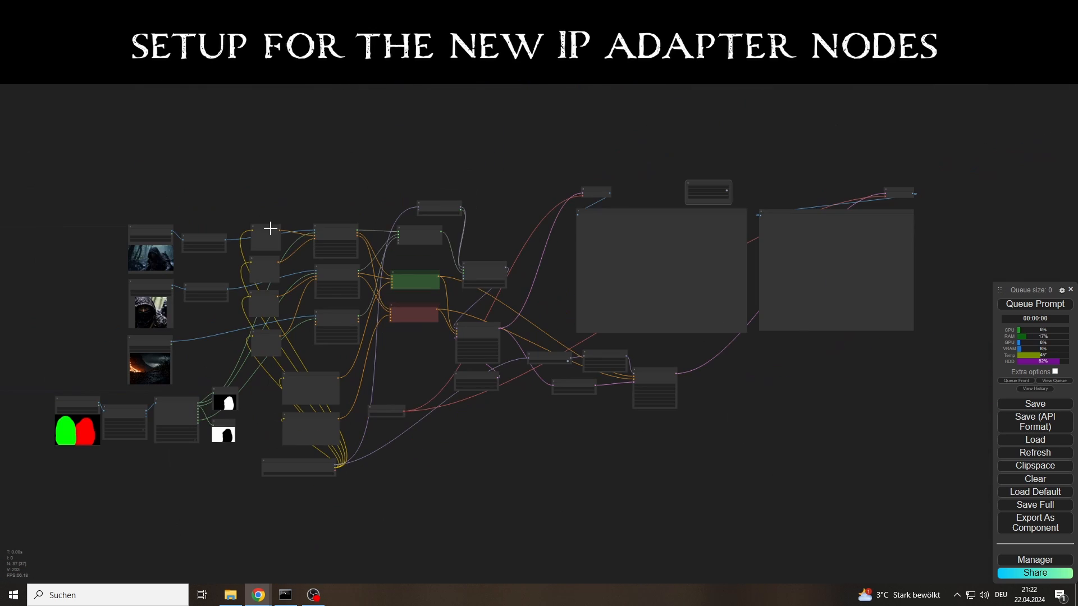
drag(13, 149, 937, 505)
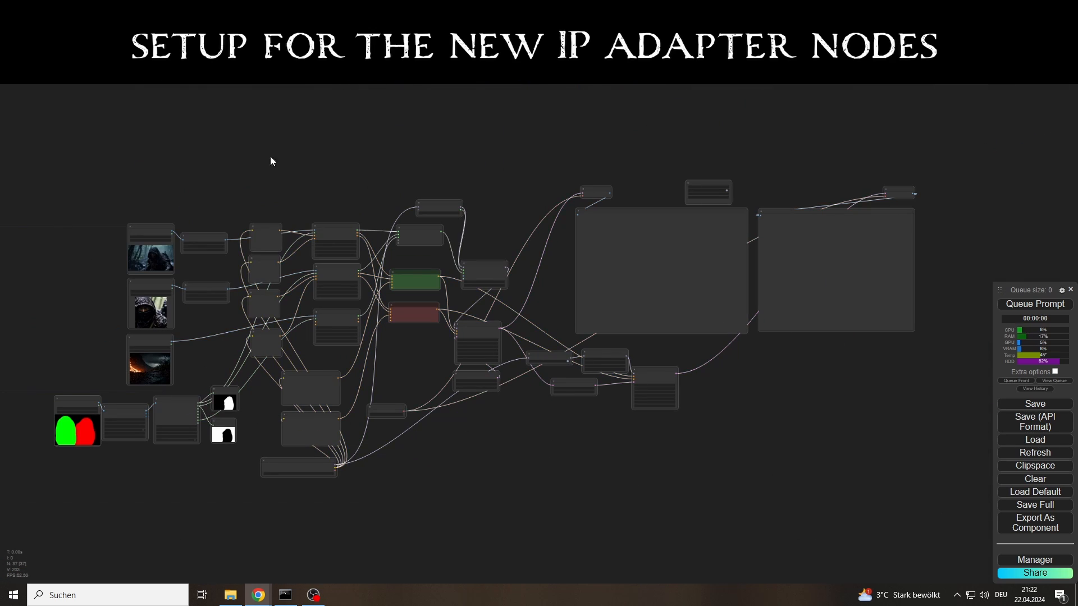
click(87, 140)
right_click(87, 139)
click(110, 148)
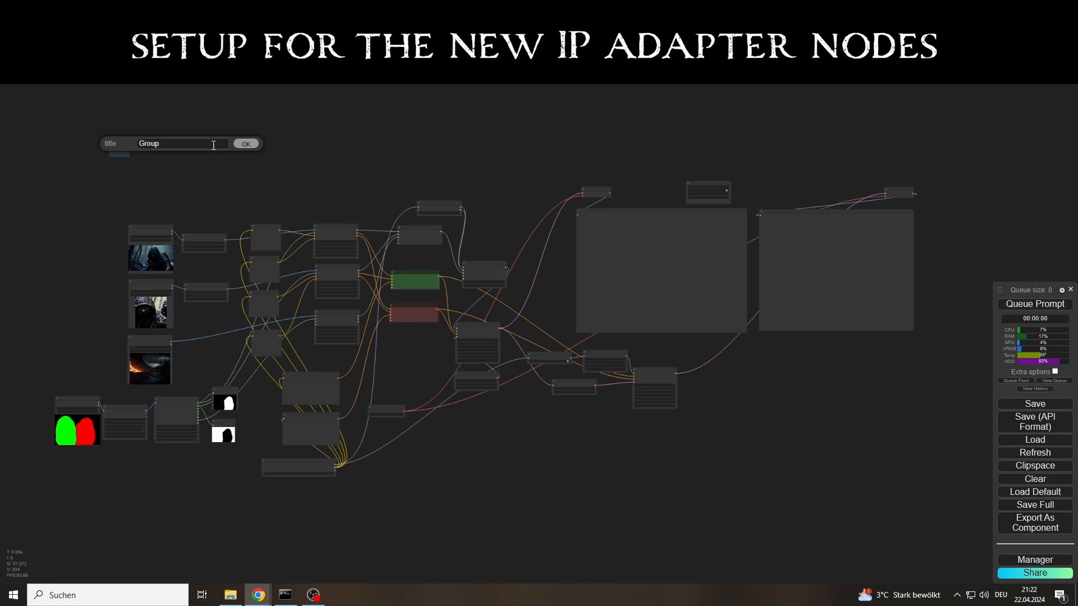
double_click(210, 144)
text(sa)
text(king)
key(Return)
Enlarge and position the group around the workflow, and move the RGB mask image and its processing nodes inside it.
drag(129, 156, 950, 519)
mouse_move(433, 158)
mouse_down()
mouse_move(409, 151)
mouse_move(426, 144)
mouse_up()
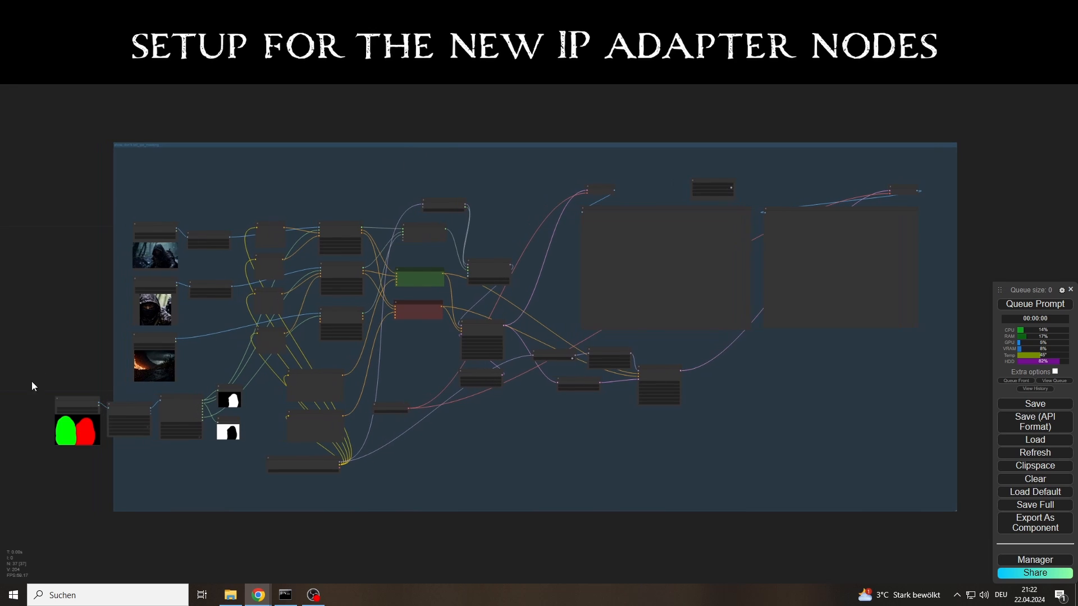
drag(76, 400, 142, 452)
drag(138, 408, 182, 400)
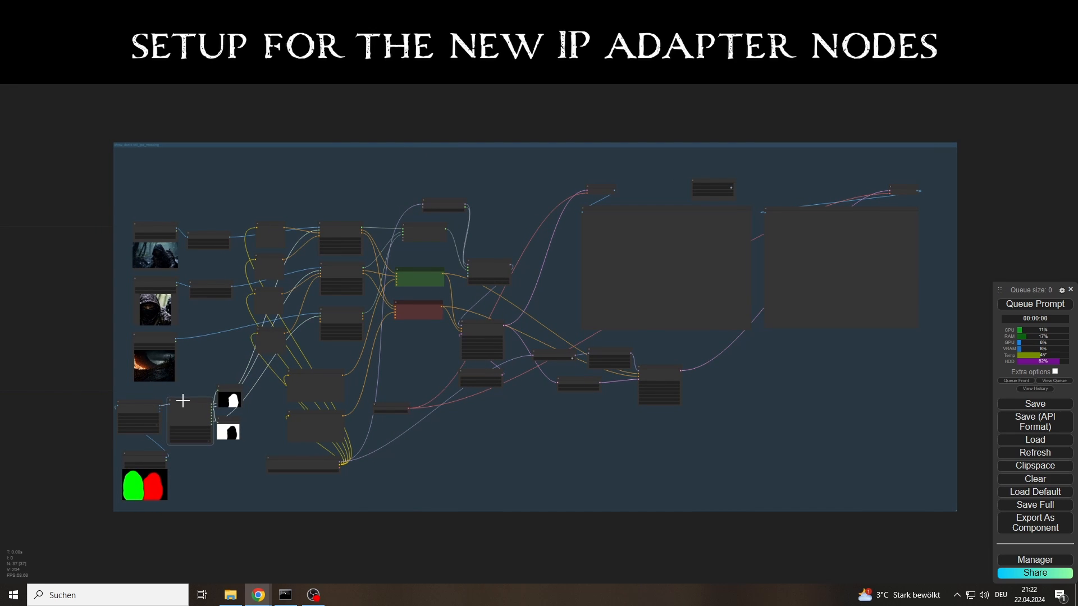
Change the group's color to green.
right_click(117, 143)
click(129, 301)
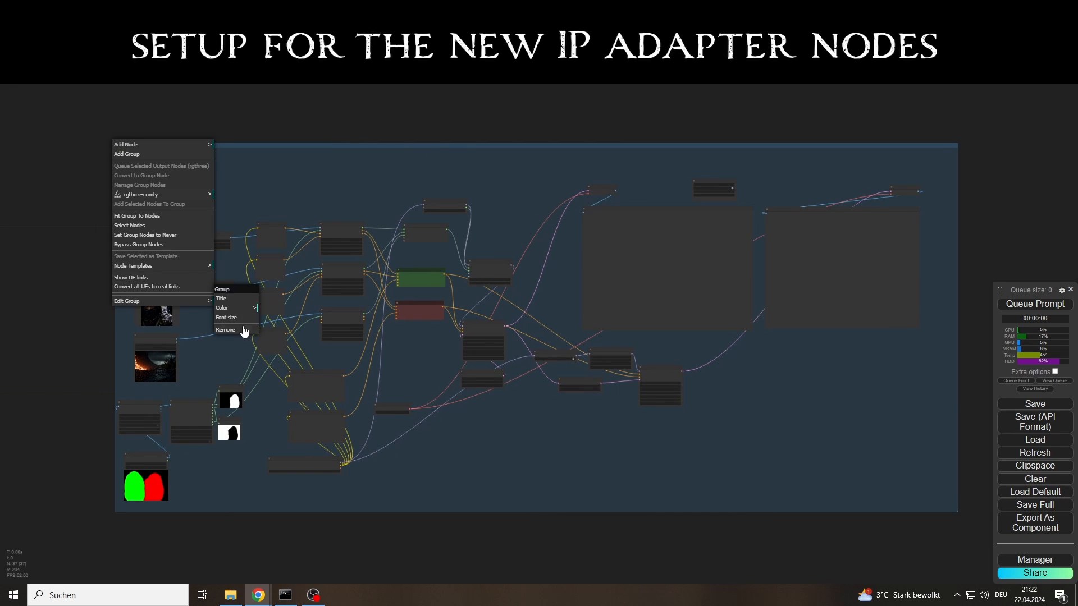
click(225, 307)
click(283, 337)
Examine the facial detail in the upscaled preview of the hooded, masked ninja.
drag(533, 221, 476, 207)
scroll(477, 221, up, 1)
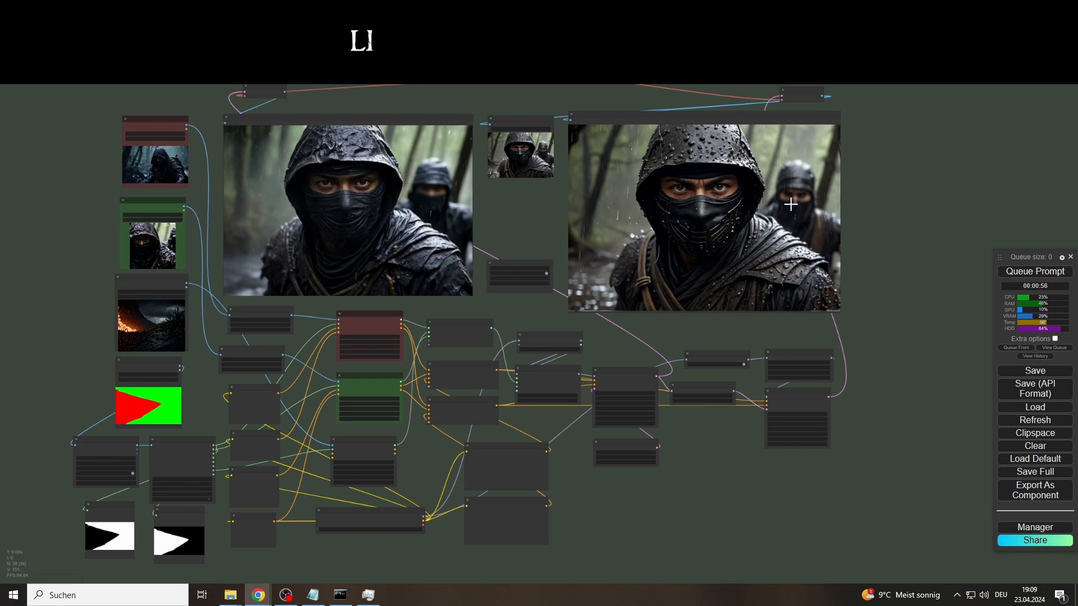
scroll(752, 190, up, 15)
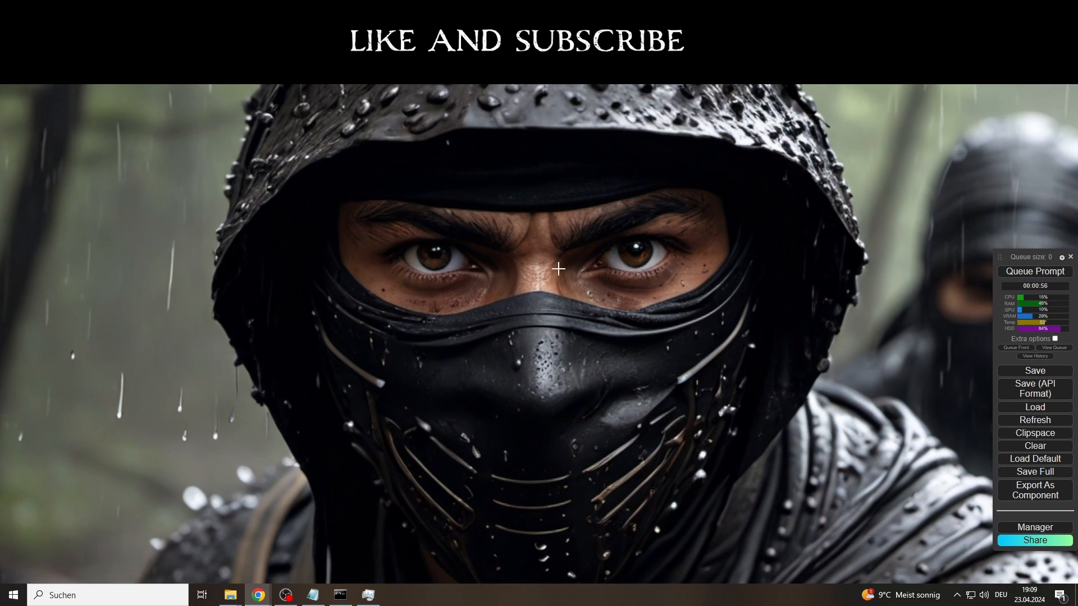